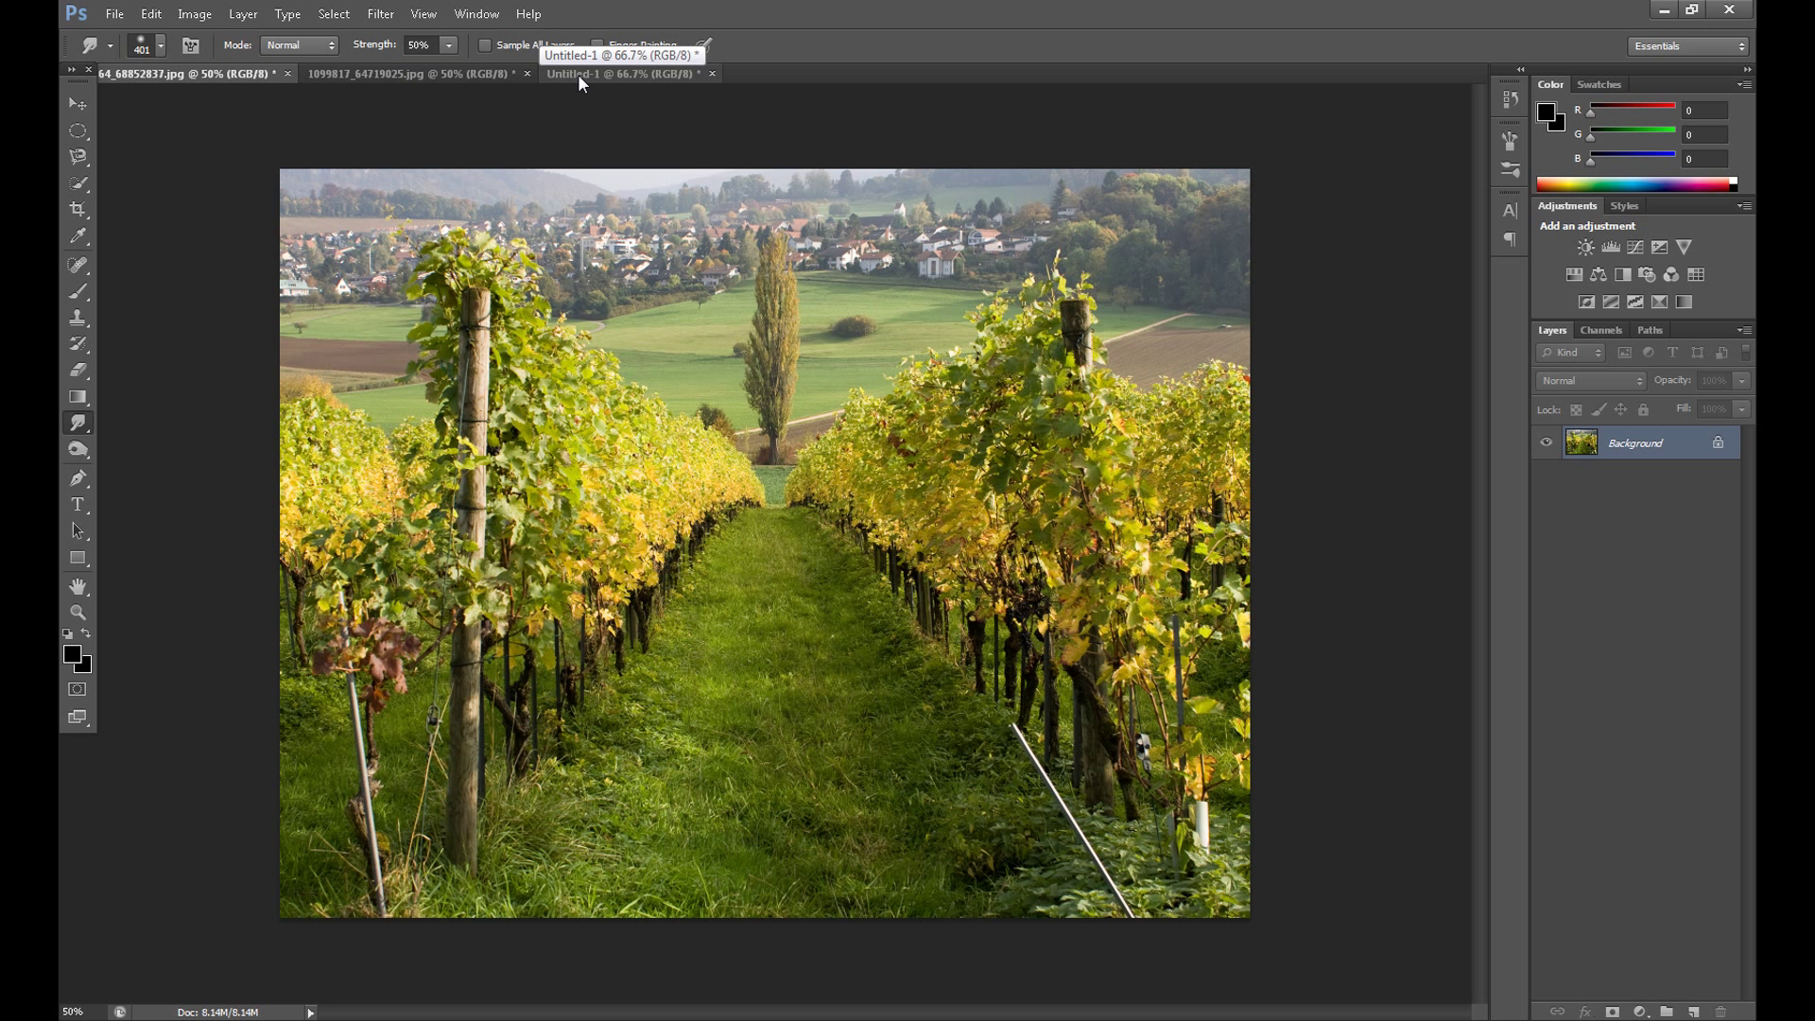
# Step: Create a 1920×1080 px, 72 ppi RGB document named 'smudge wallpaper' with black background contents
pyautogui.click(115, 13)
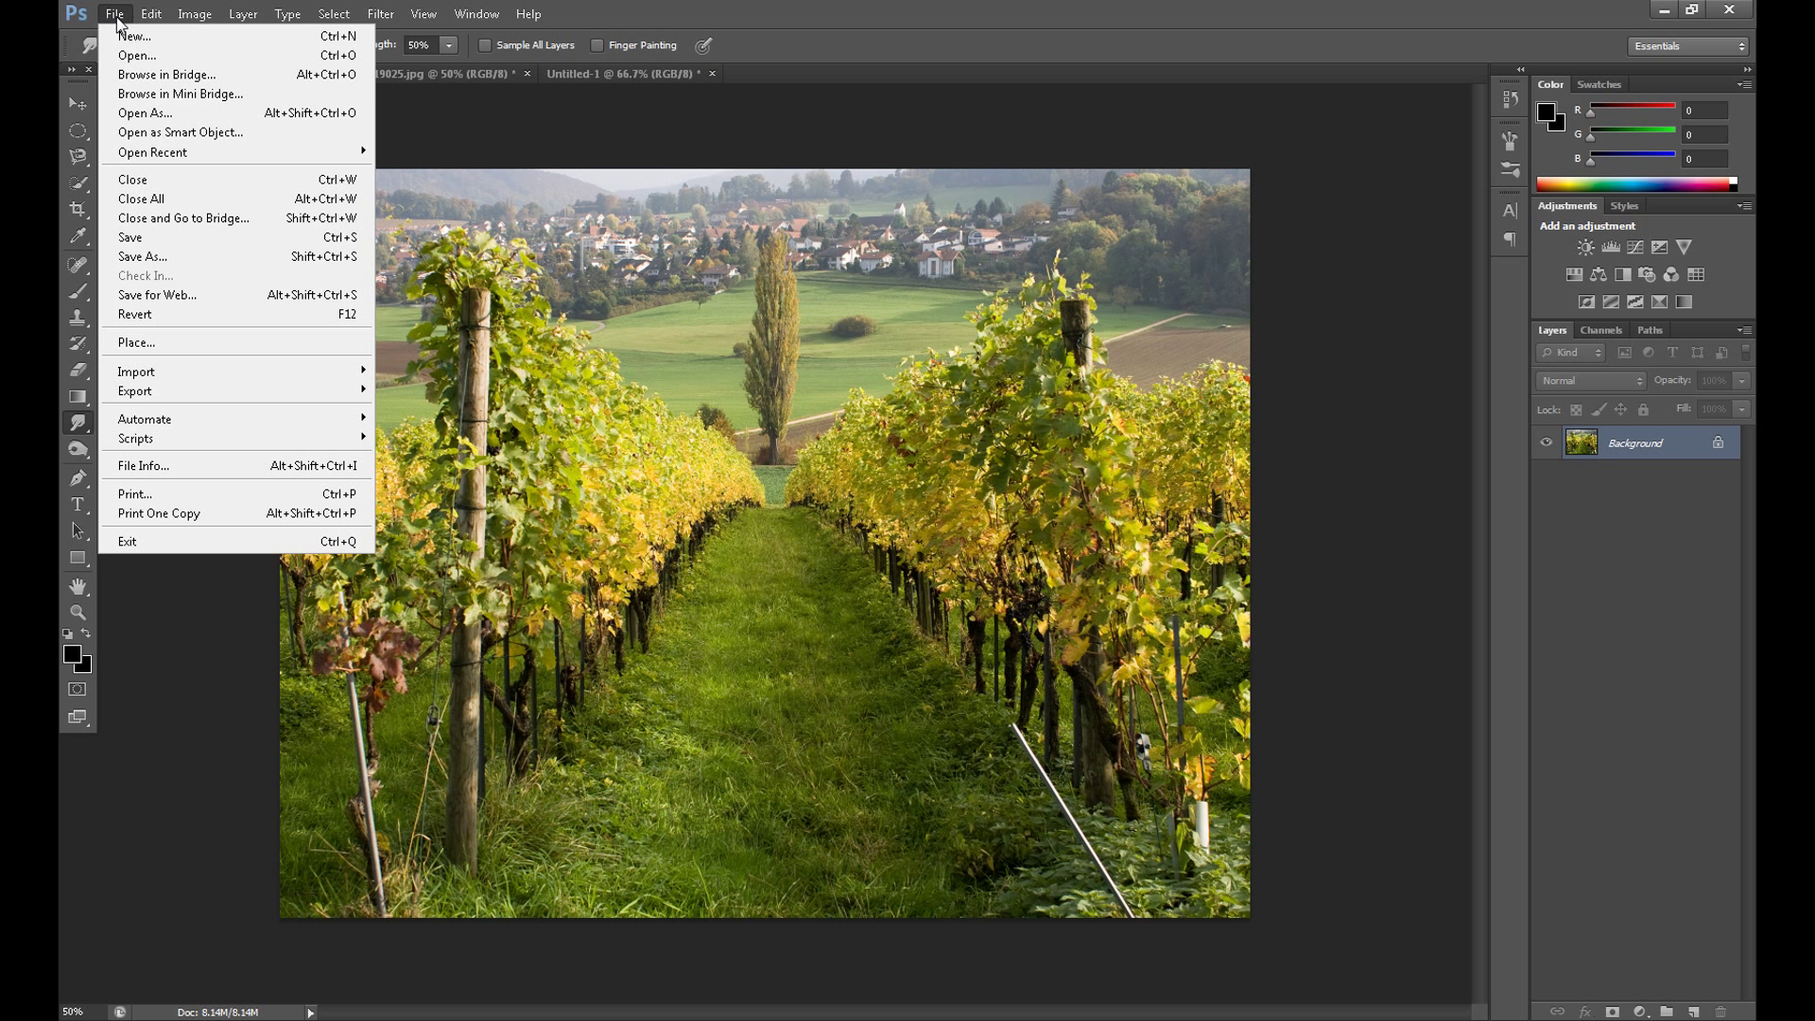
pyautogui.click(165, 39)
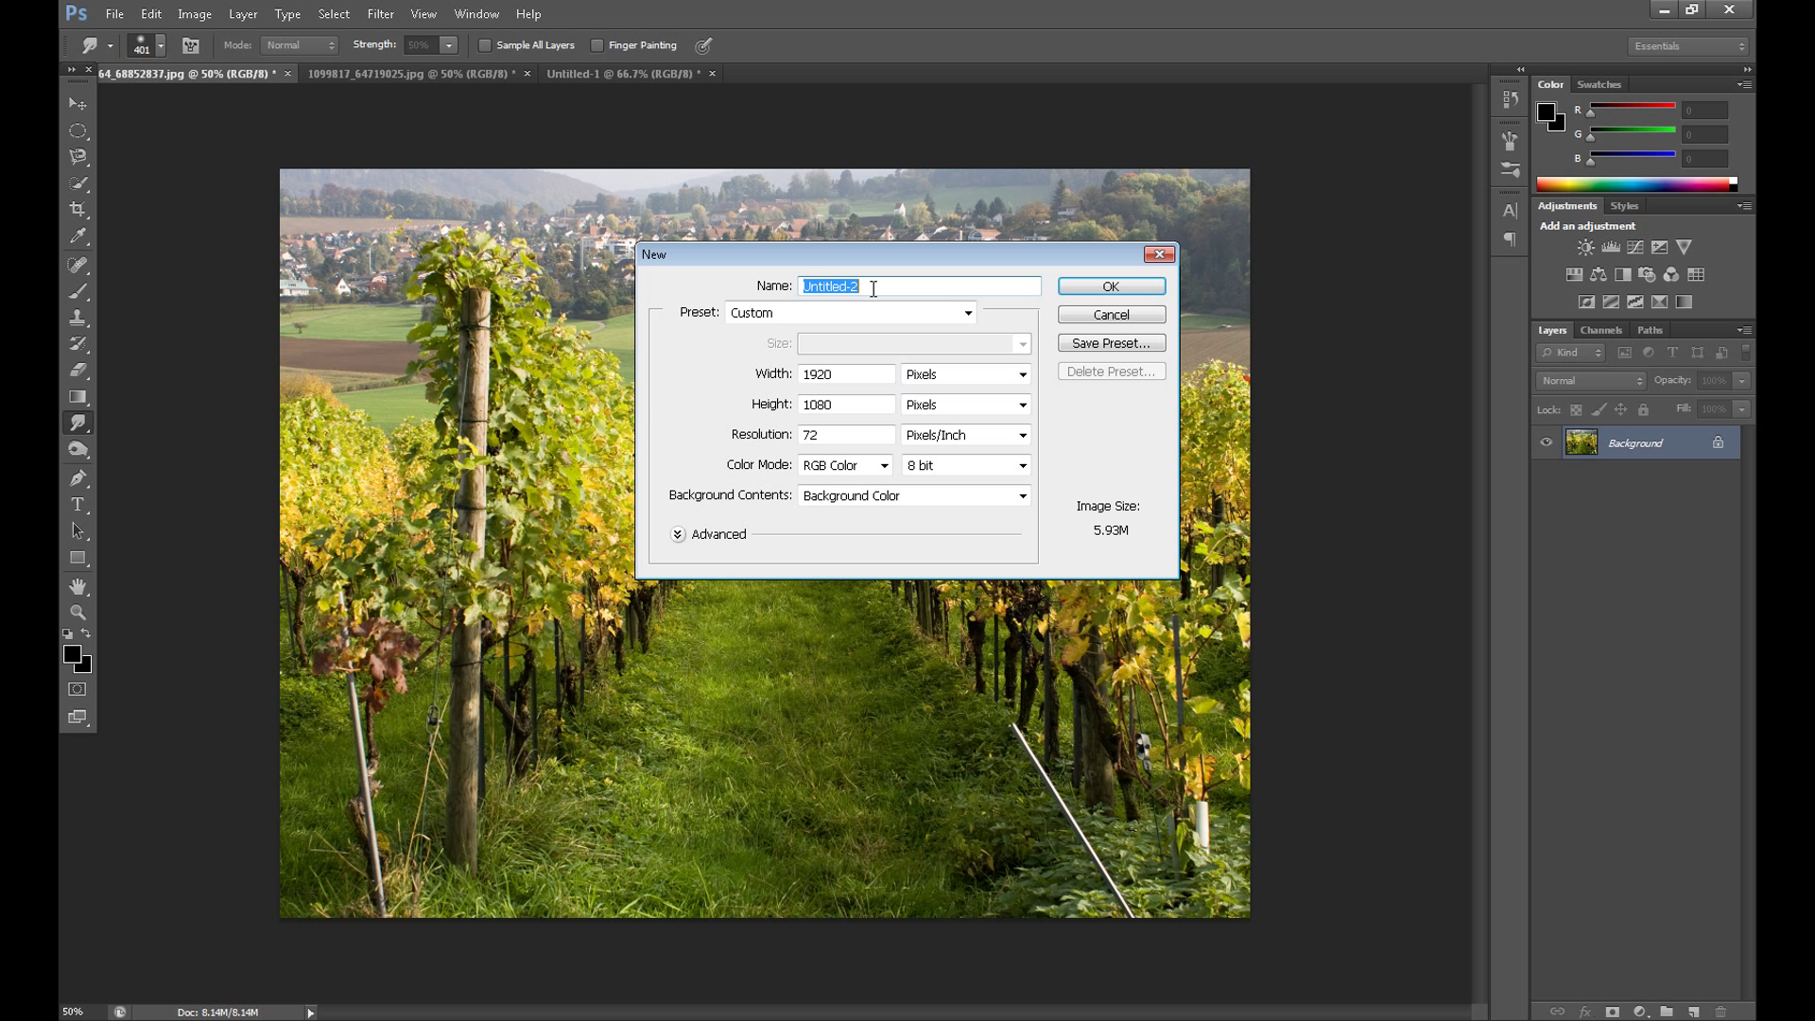
pyautogui.write('smudge wallpaper')
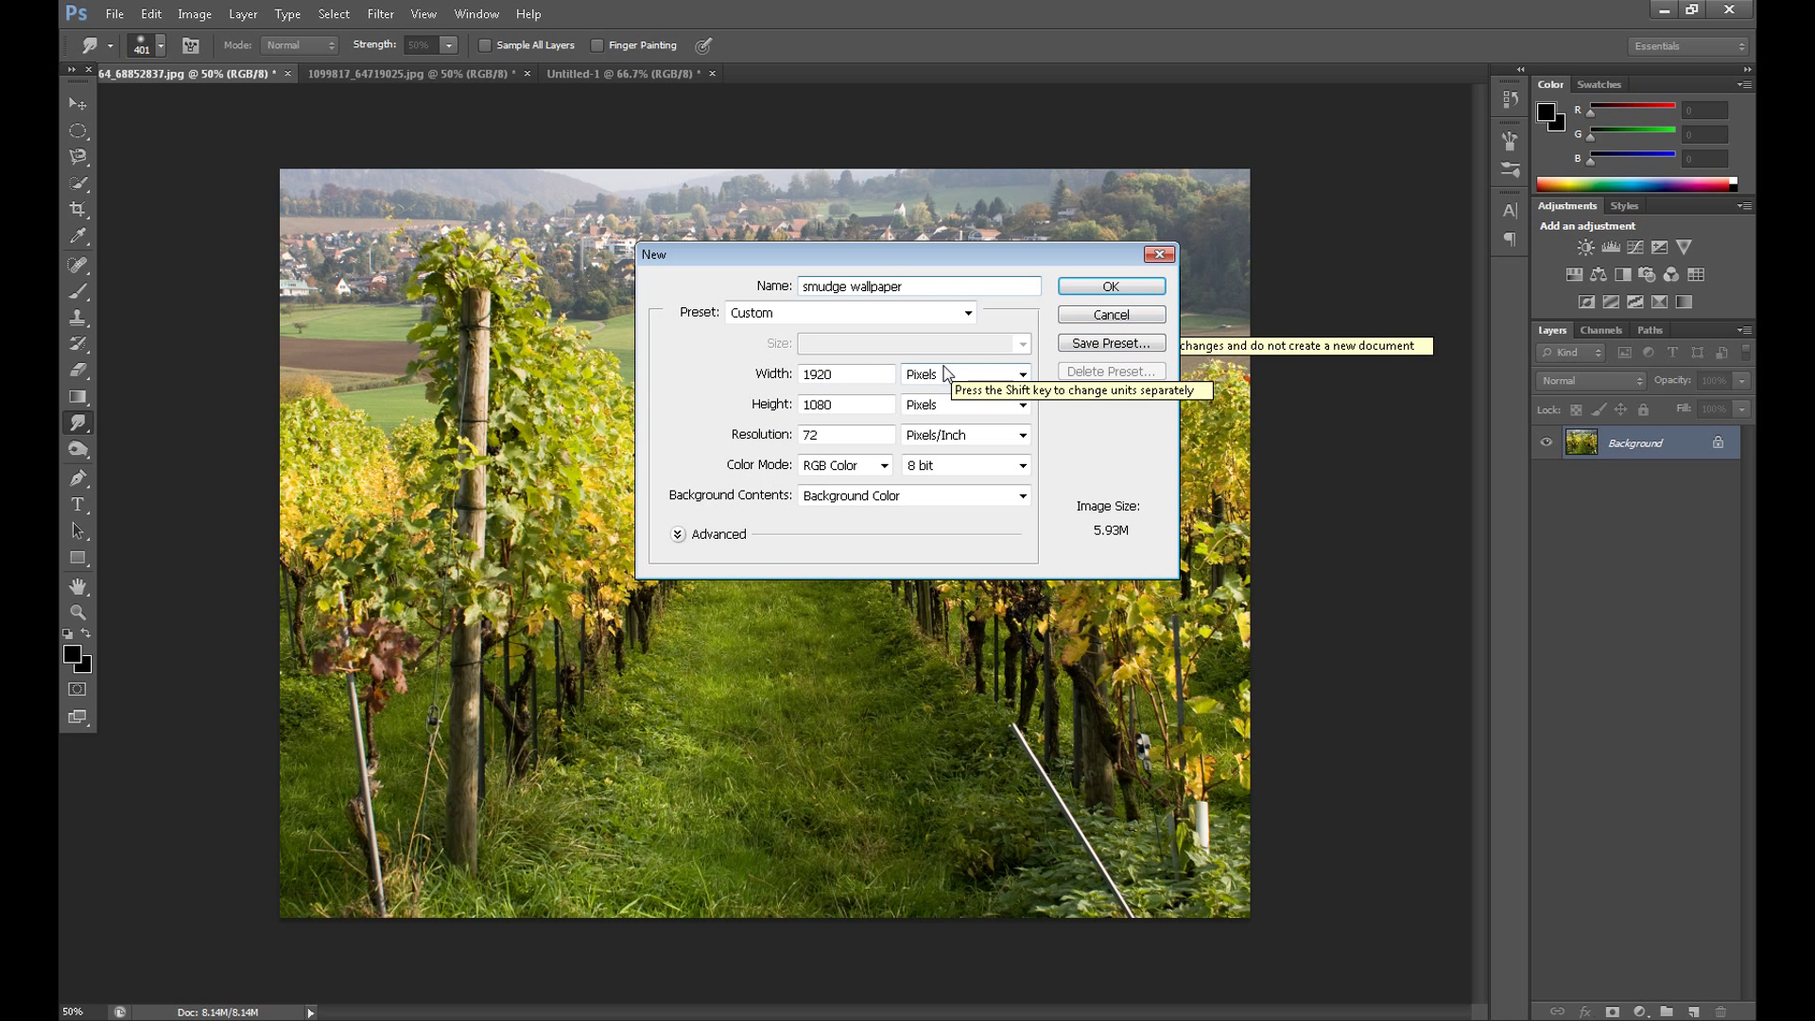
pyautogui.click(1113, 289)
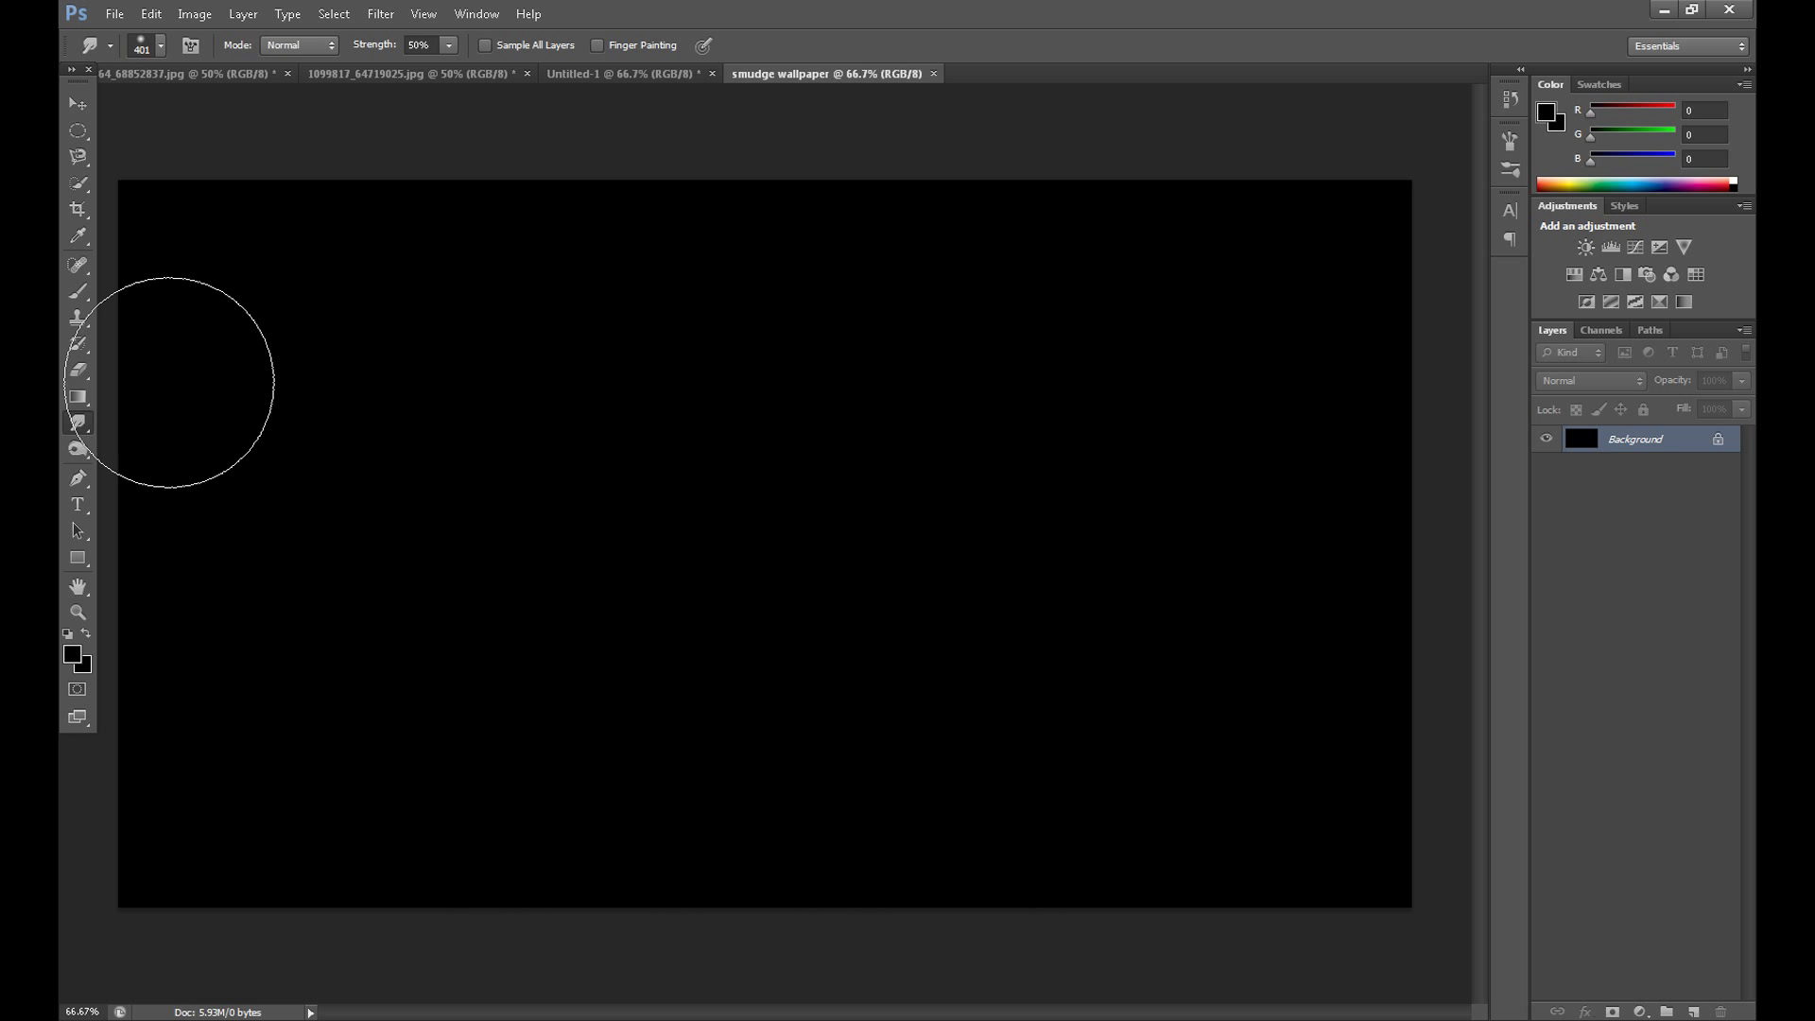
# Step: Drag the vineyard photo with the Move tool onto the smudge wallpaper canvas as Layer 1
pyautogui.click(222, 68)
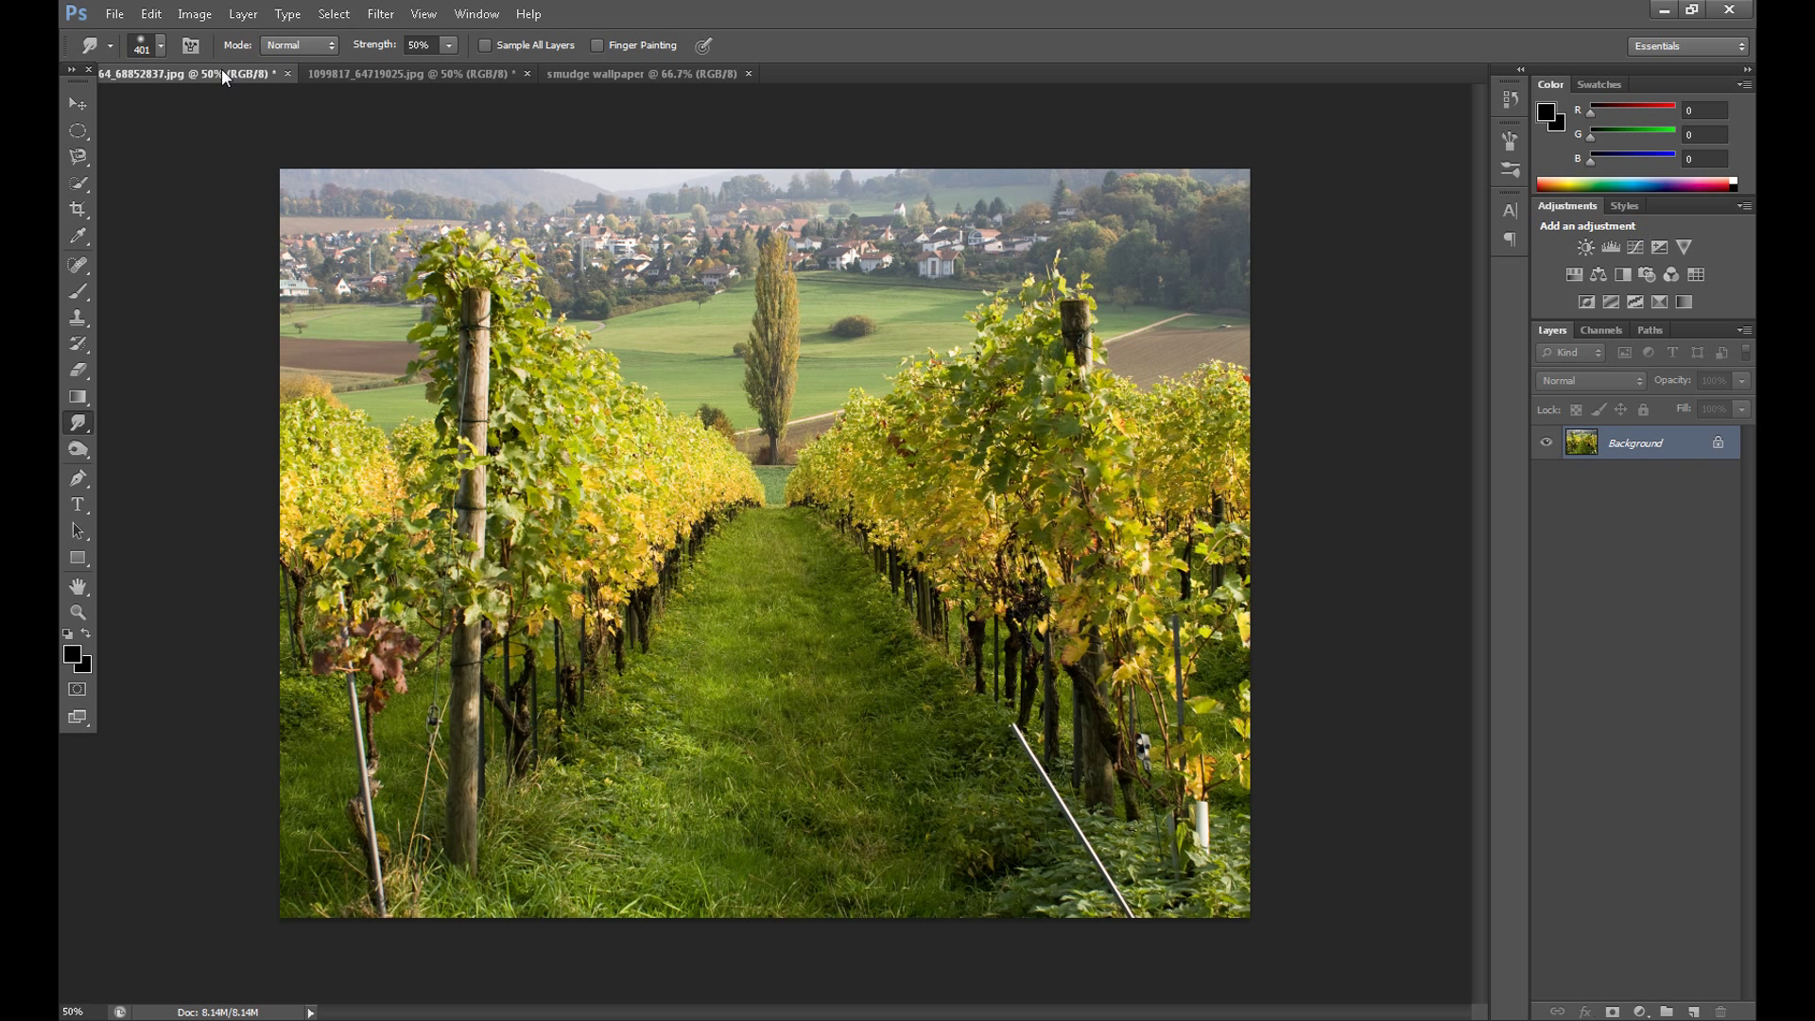
pyautogui.click(79, 104)
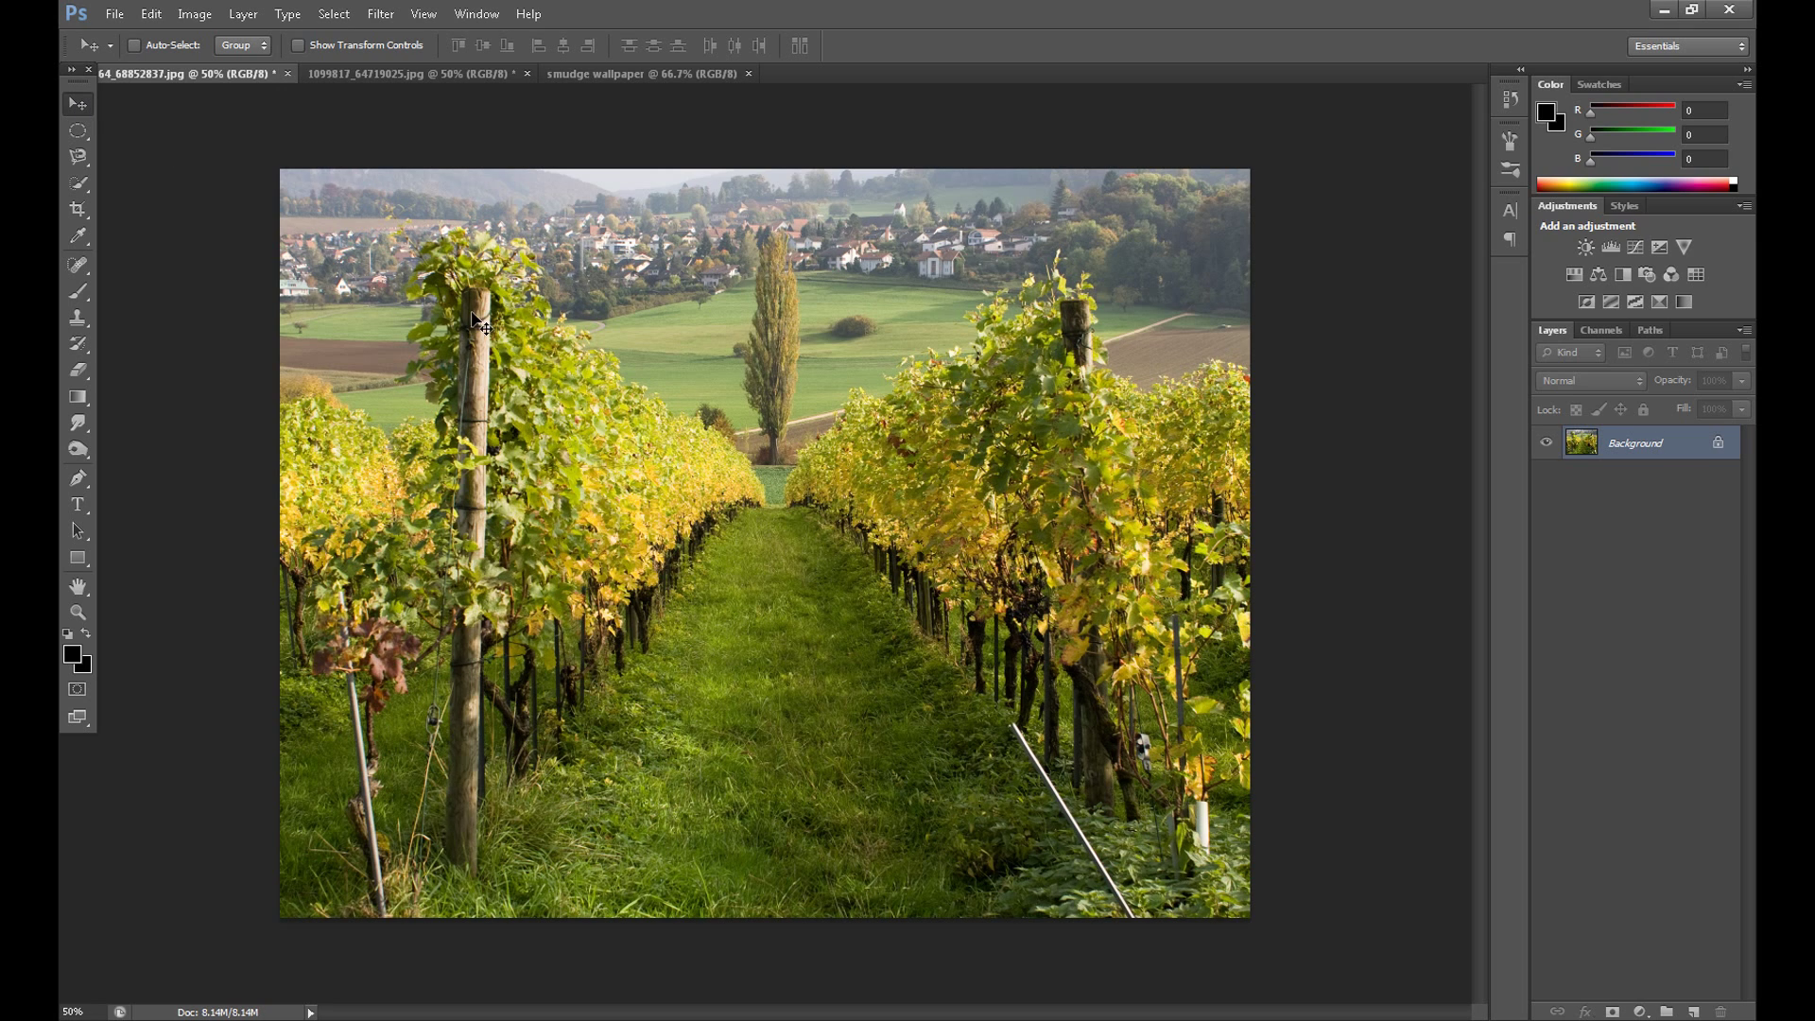
pyautogui.moveTo(477, 323)
pyautogui.mouseDown()
pyautogui.moveTo(605, 232)
pyautogui.moveTo(605, 78)
pyautogui.moveTo(599, 359)
pyautogui.mouseUp()
pyautogui.moveTo(865, 463); pyautogui.dragTo(684, 393)
# Step: Apply a Radial Blur to Layer 1 with Amount 100, Zoom method and Best quality
pyautogui.click(383, 14)
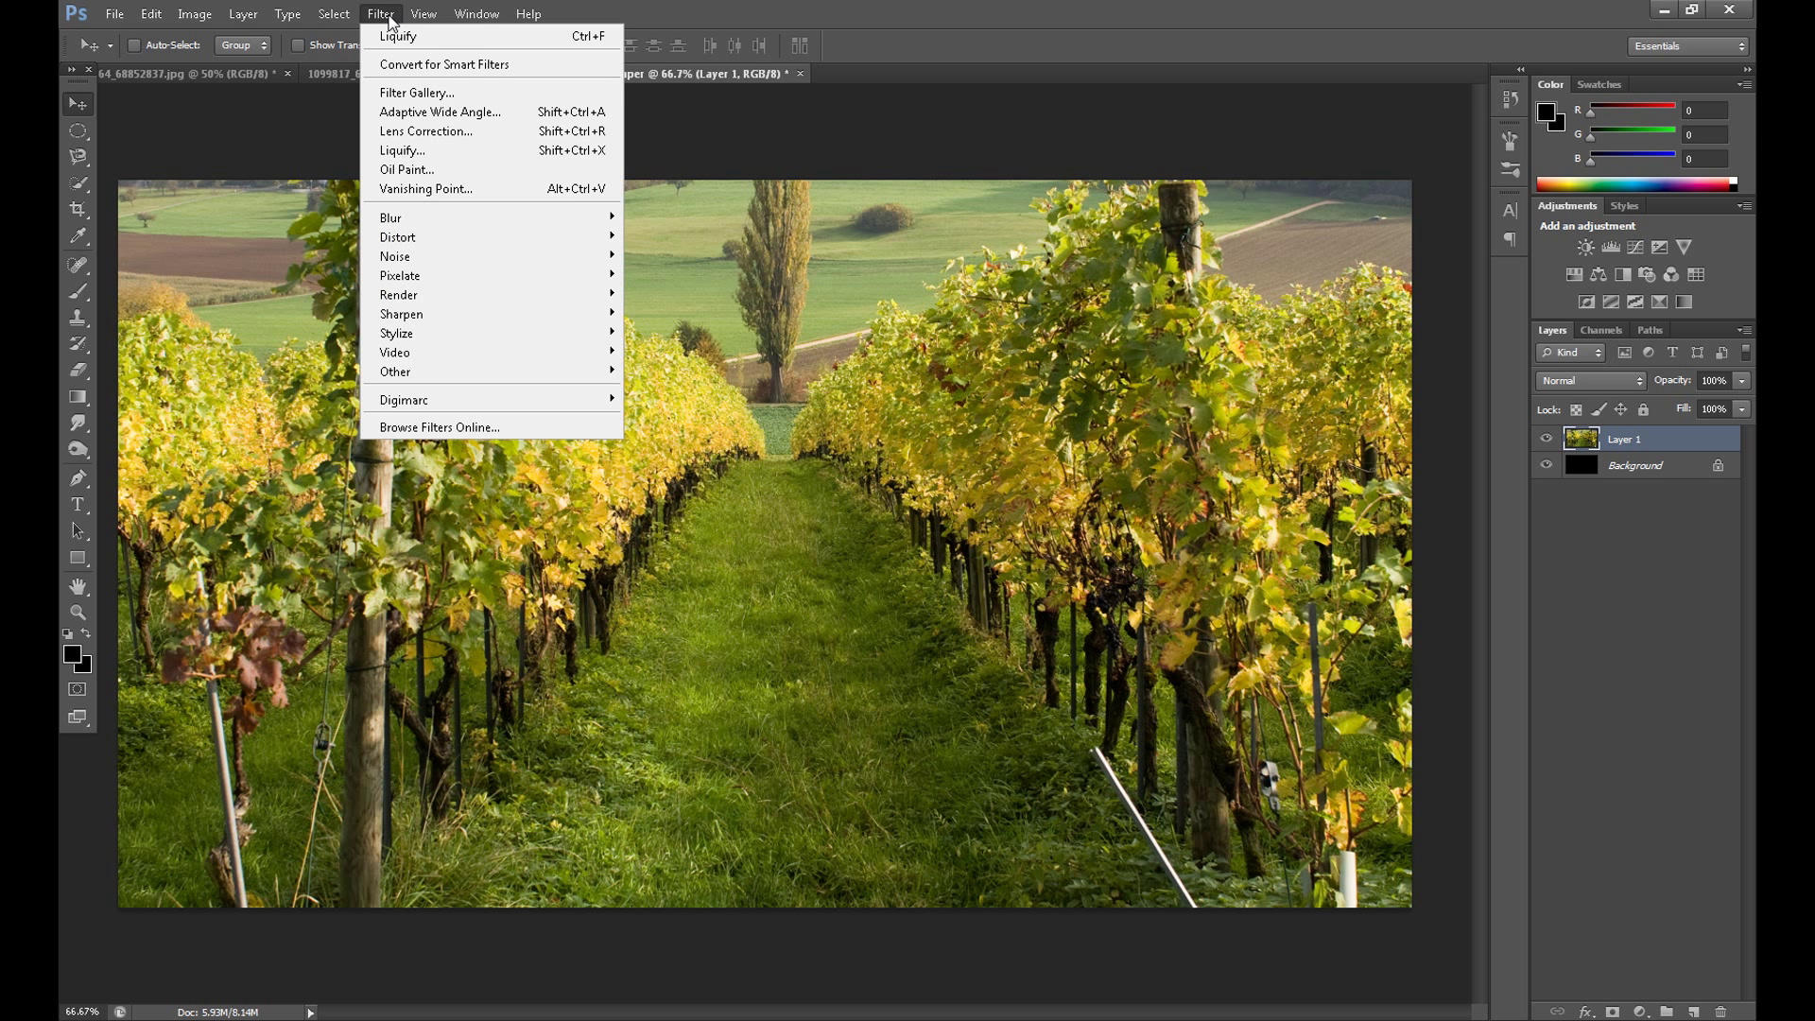
pyautogui.moveTo(422, 214)
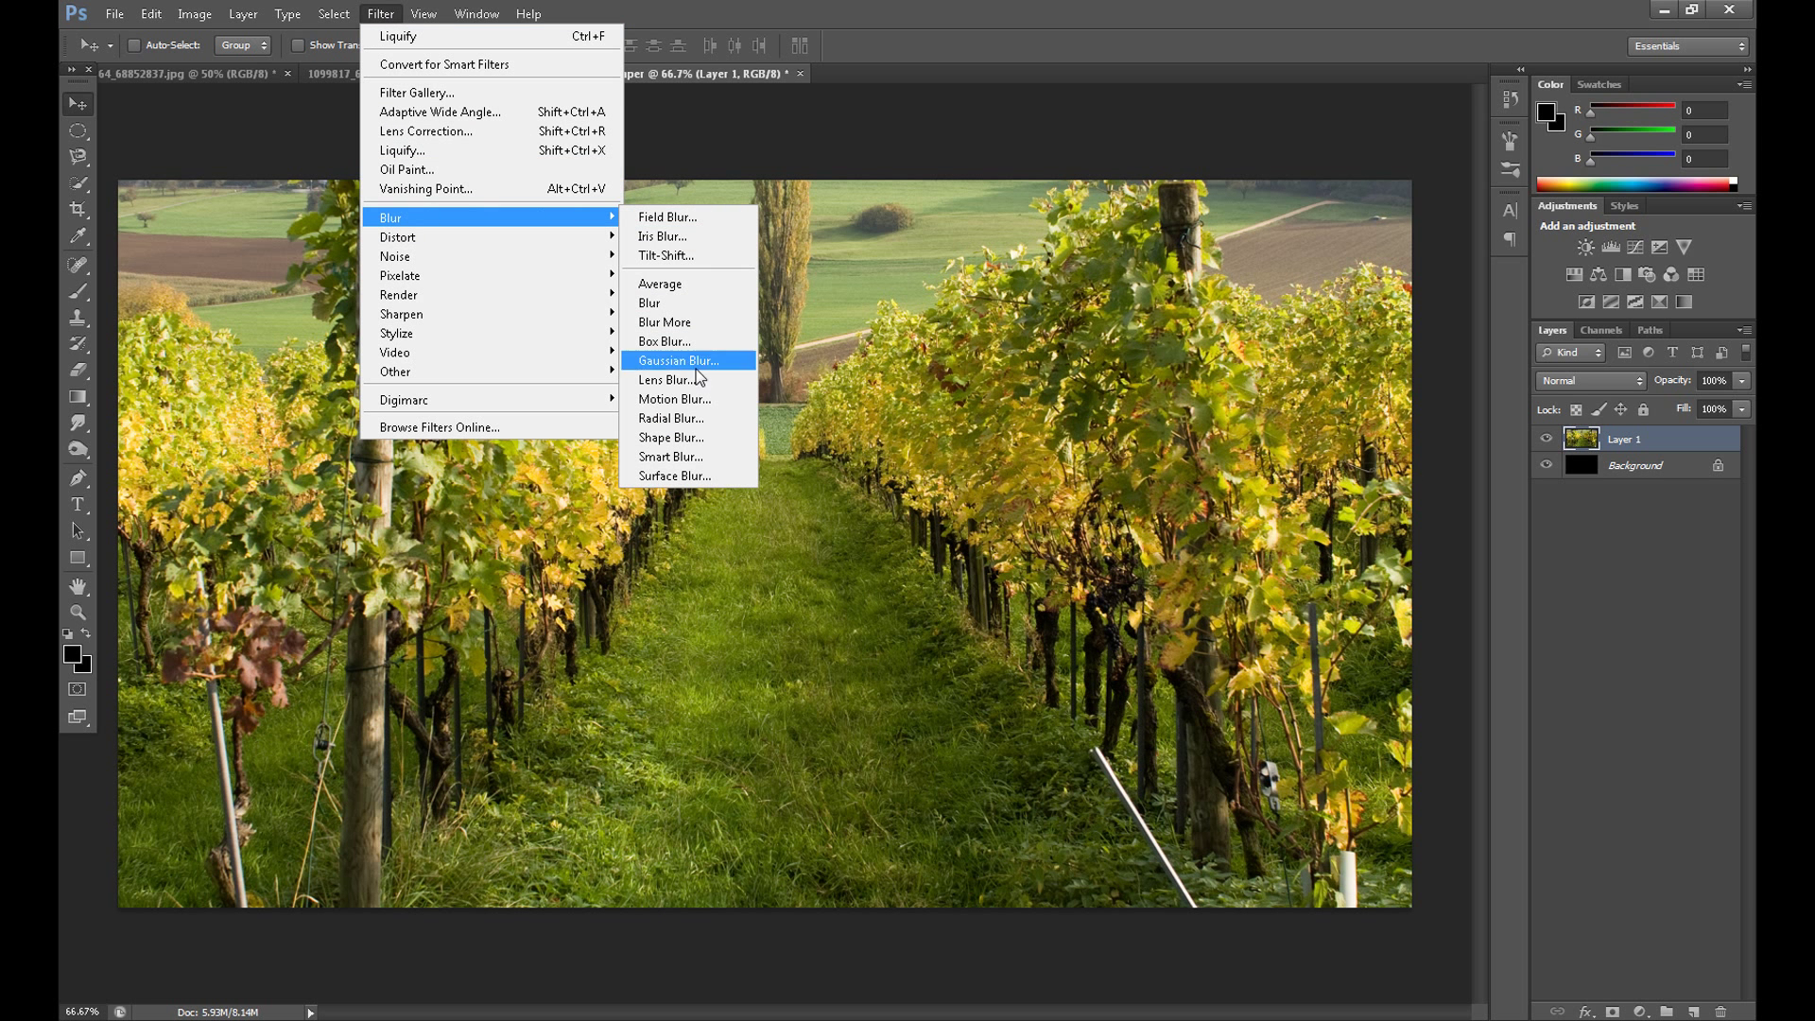
pyautogui.click(669, 417)
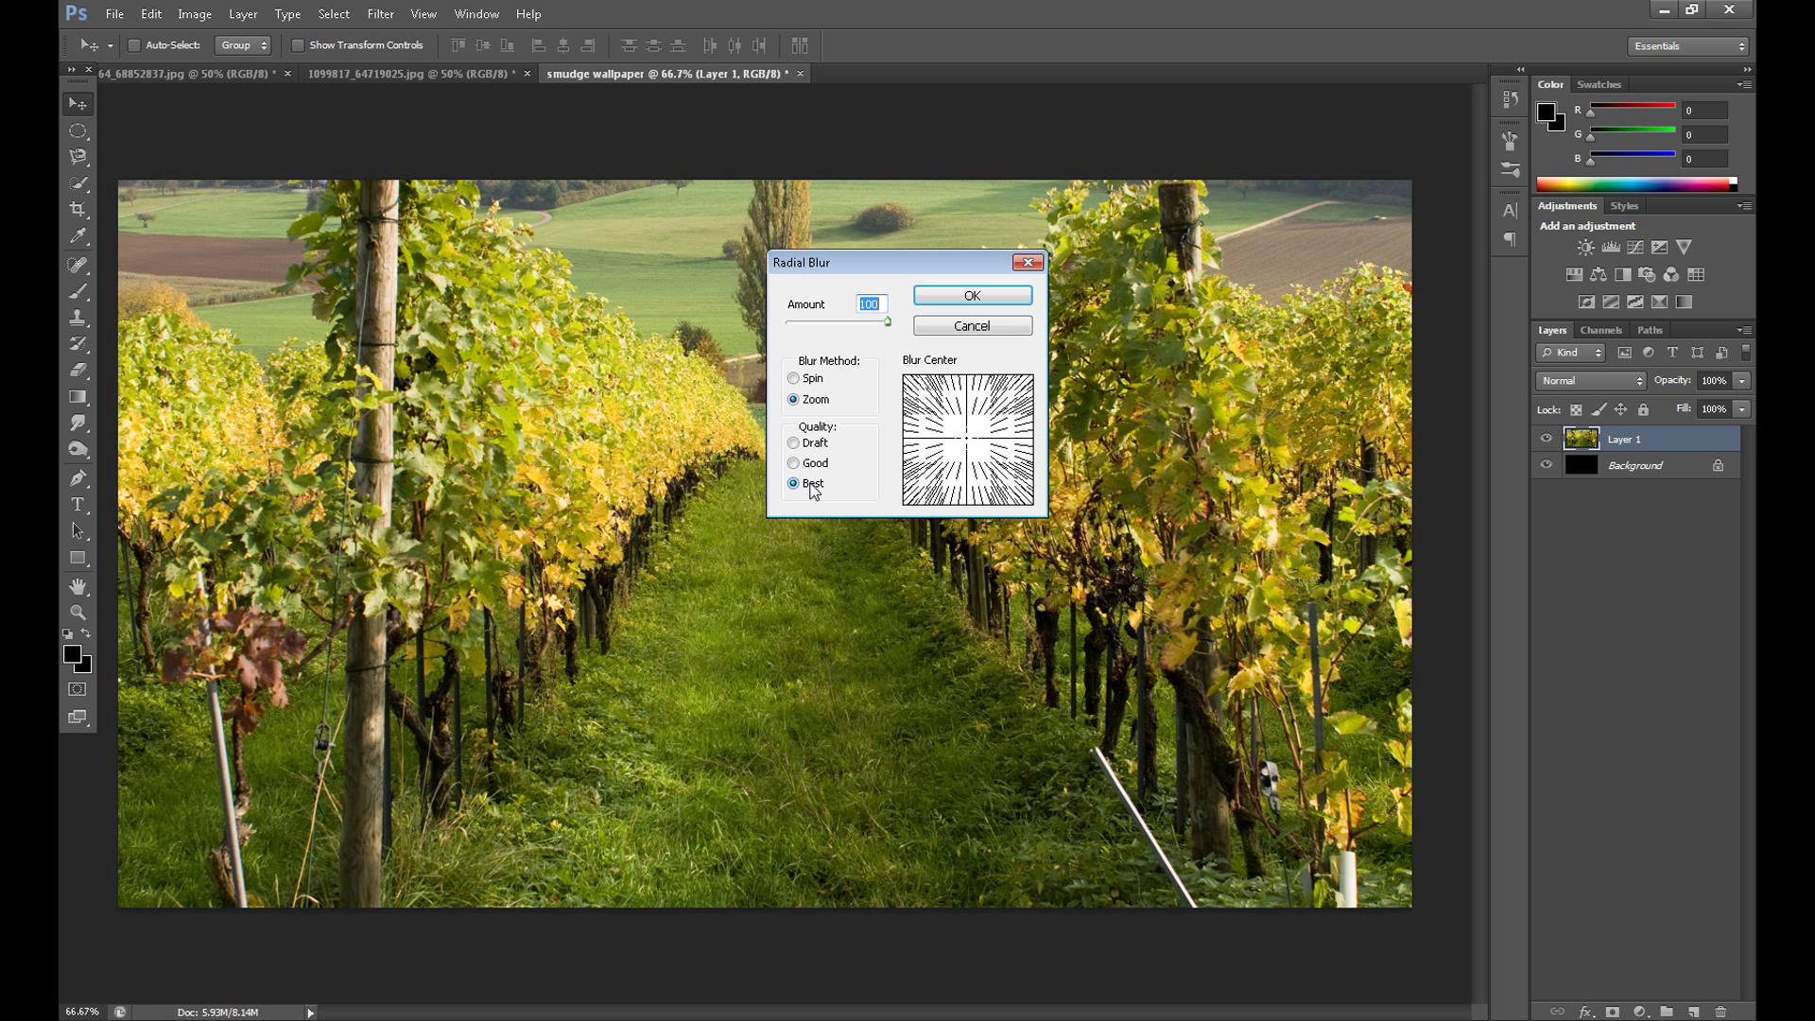
pyautogui.click(972, 296)
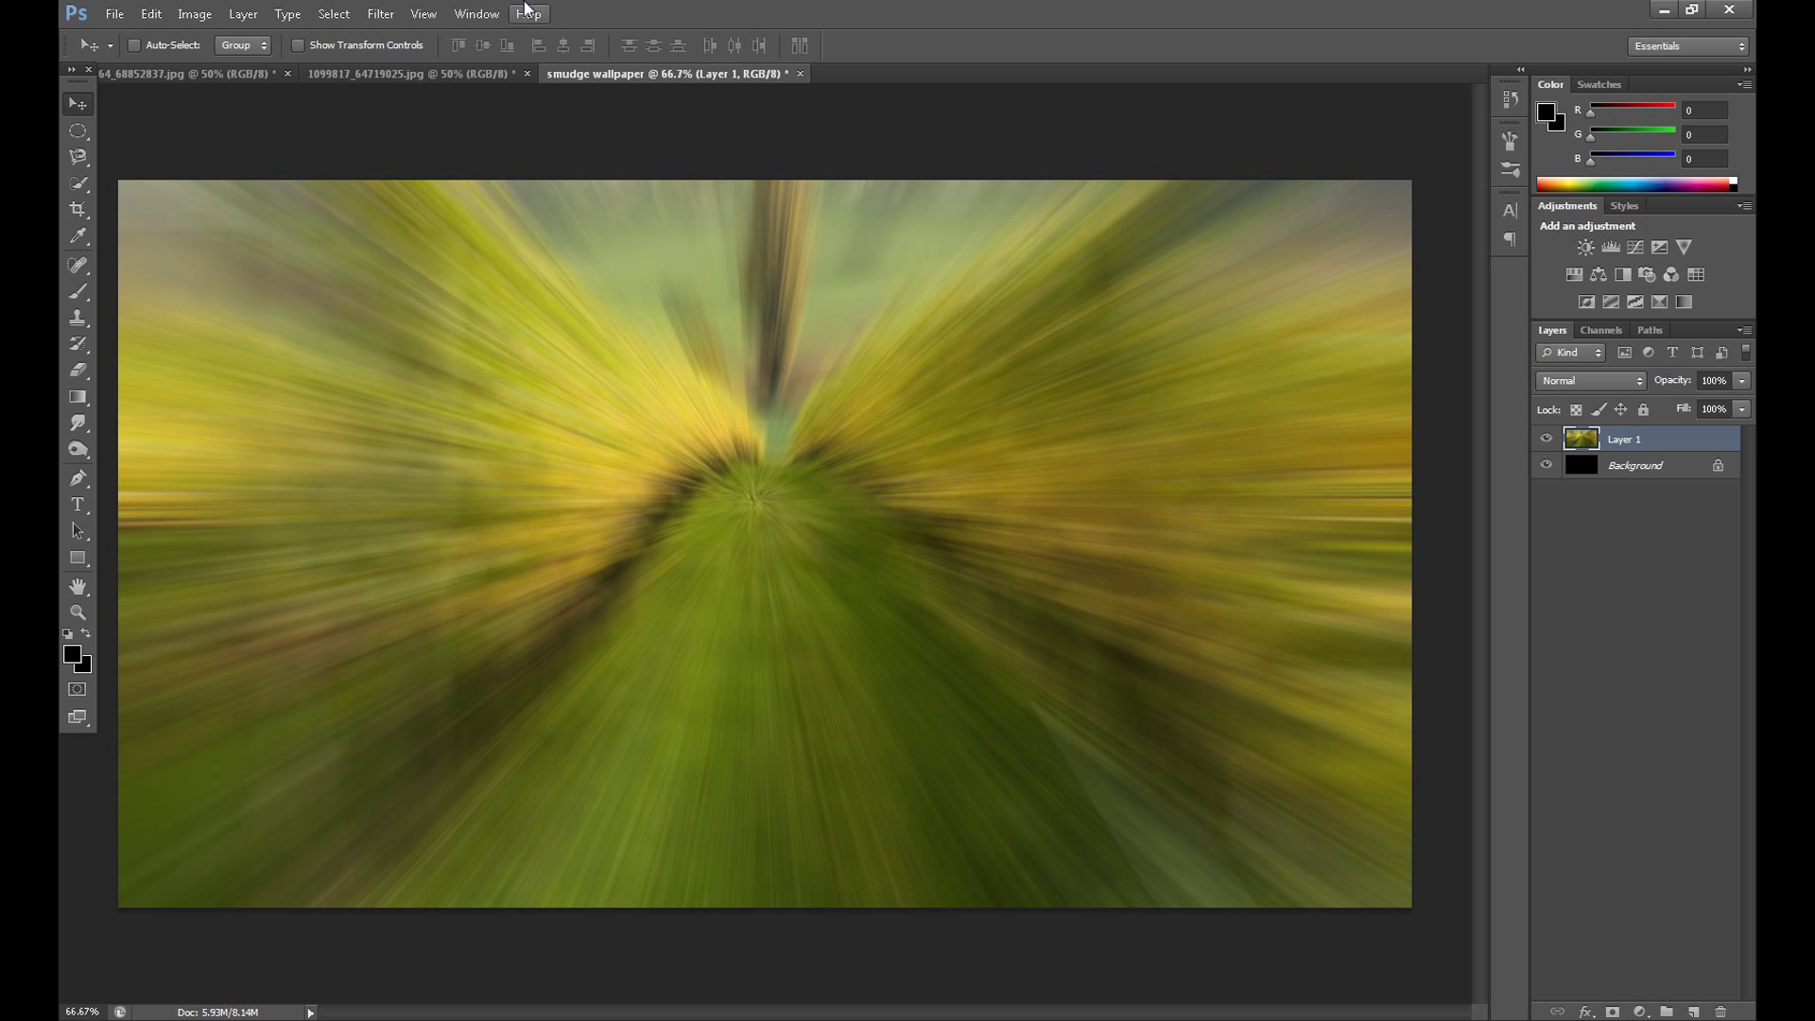
# Step: In the Filter Gallery, browse the filter groups and preview the Glass and Watercolor filters
pyautogui.click(380, 14)
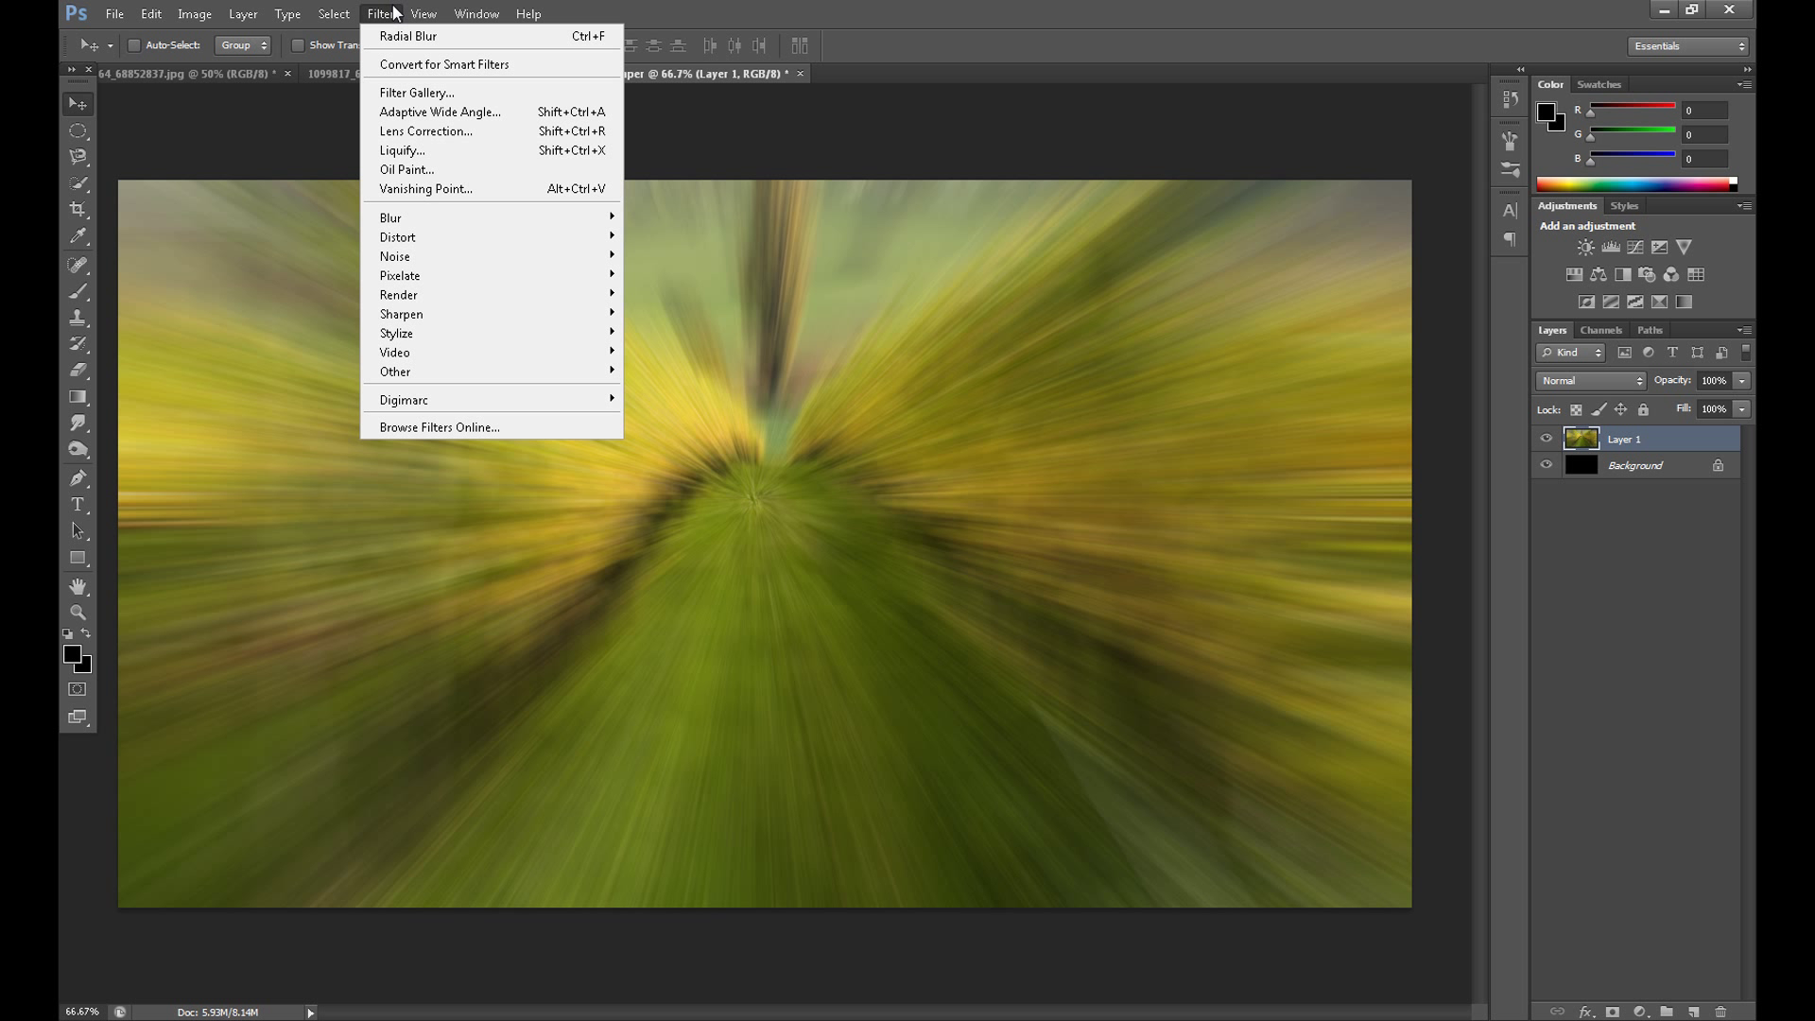
pyautogui.click(503, 94)
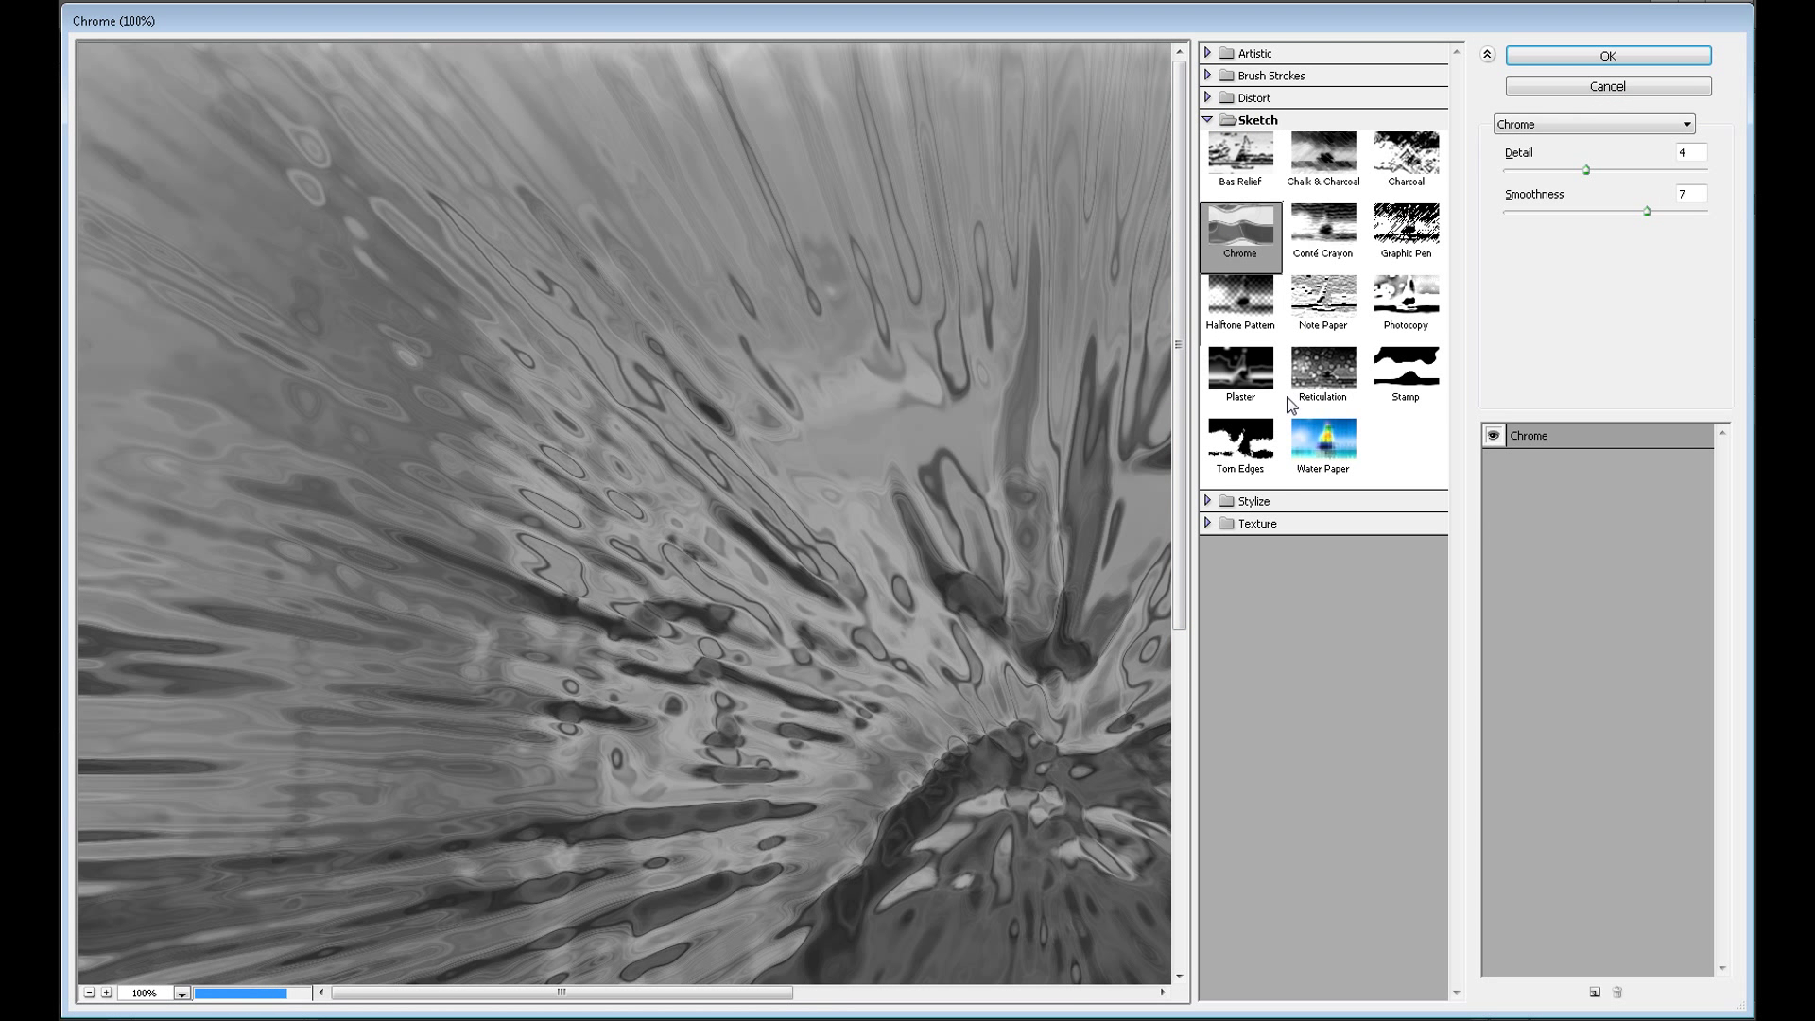
pyautogui.click(1252, 501)
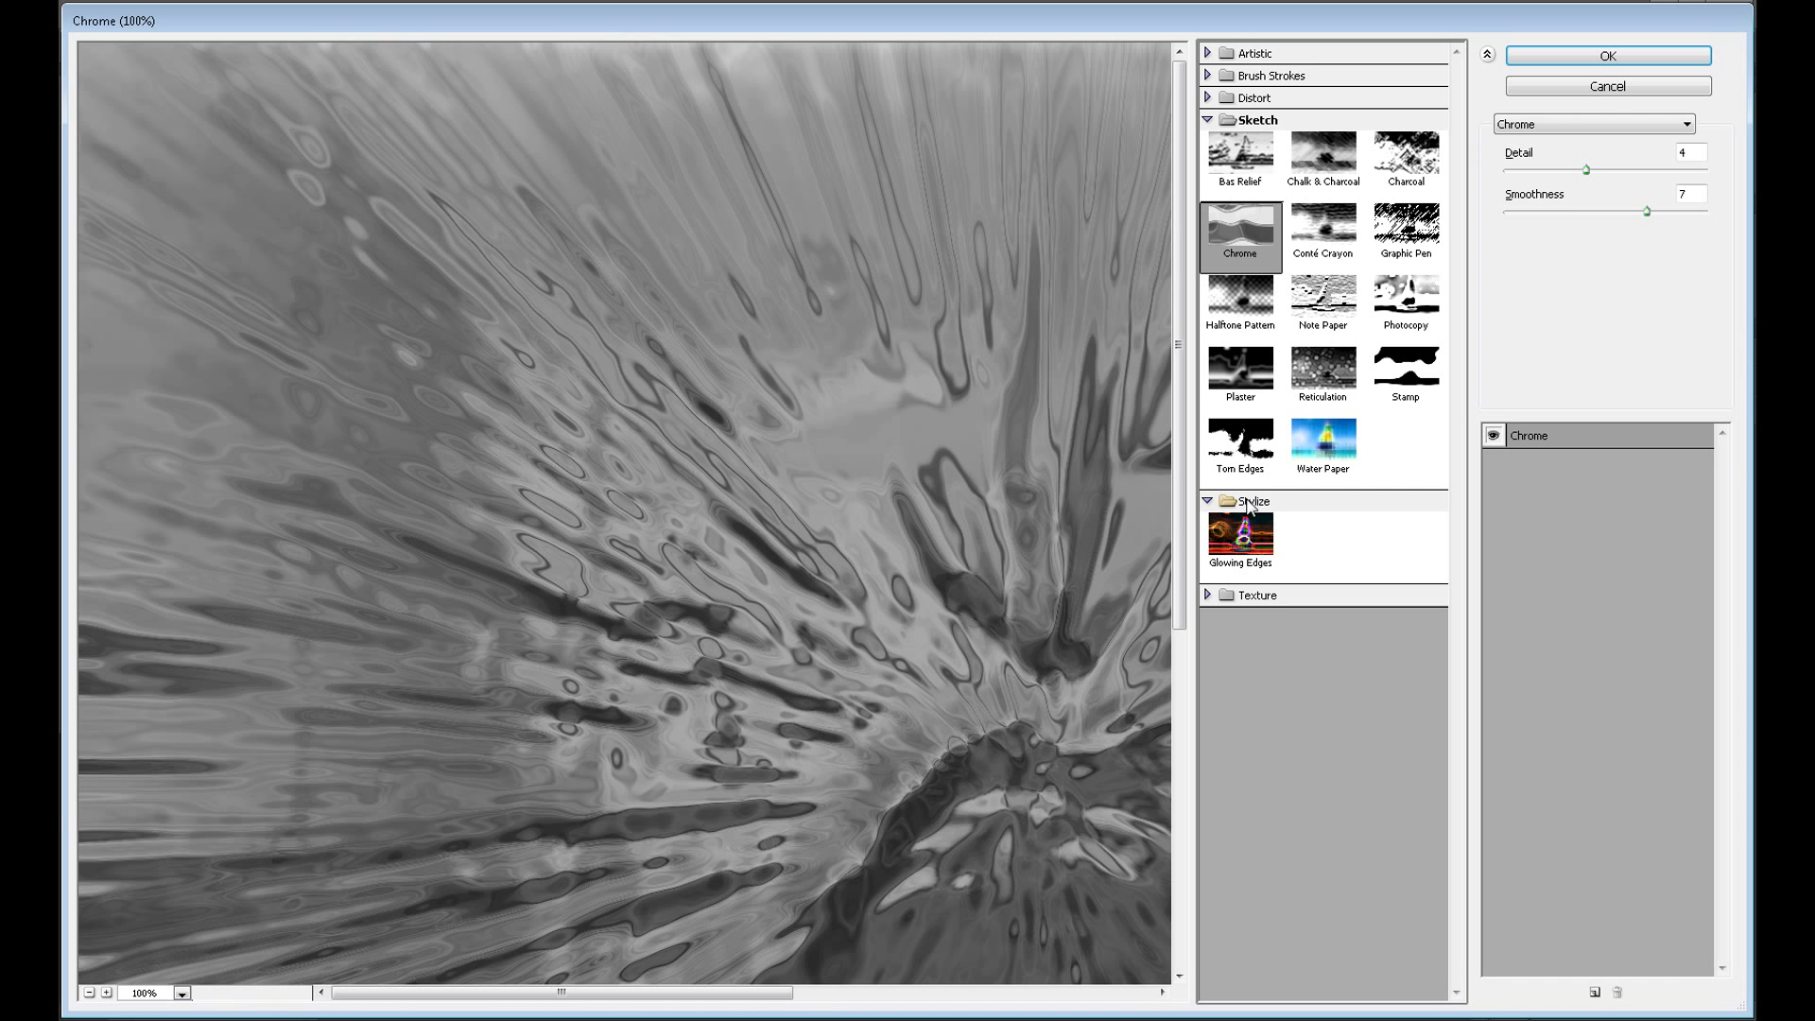
pyautogui.click(1258, 594)
pyautogui.click(1257, 97)
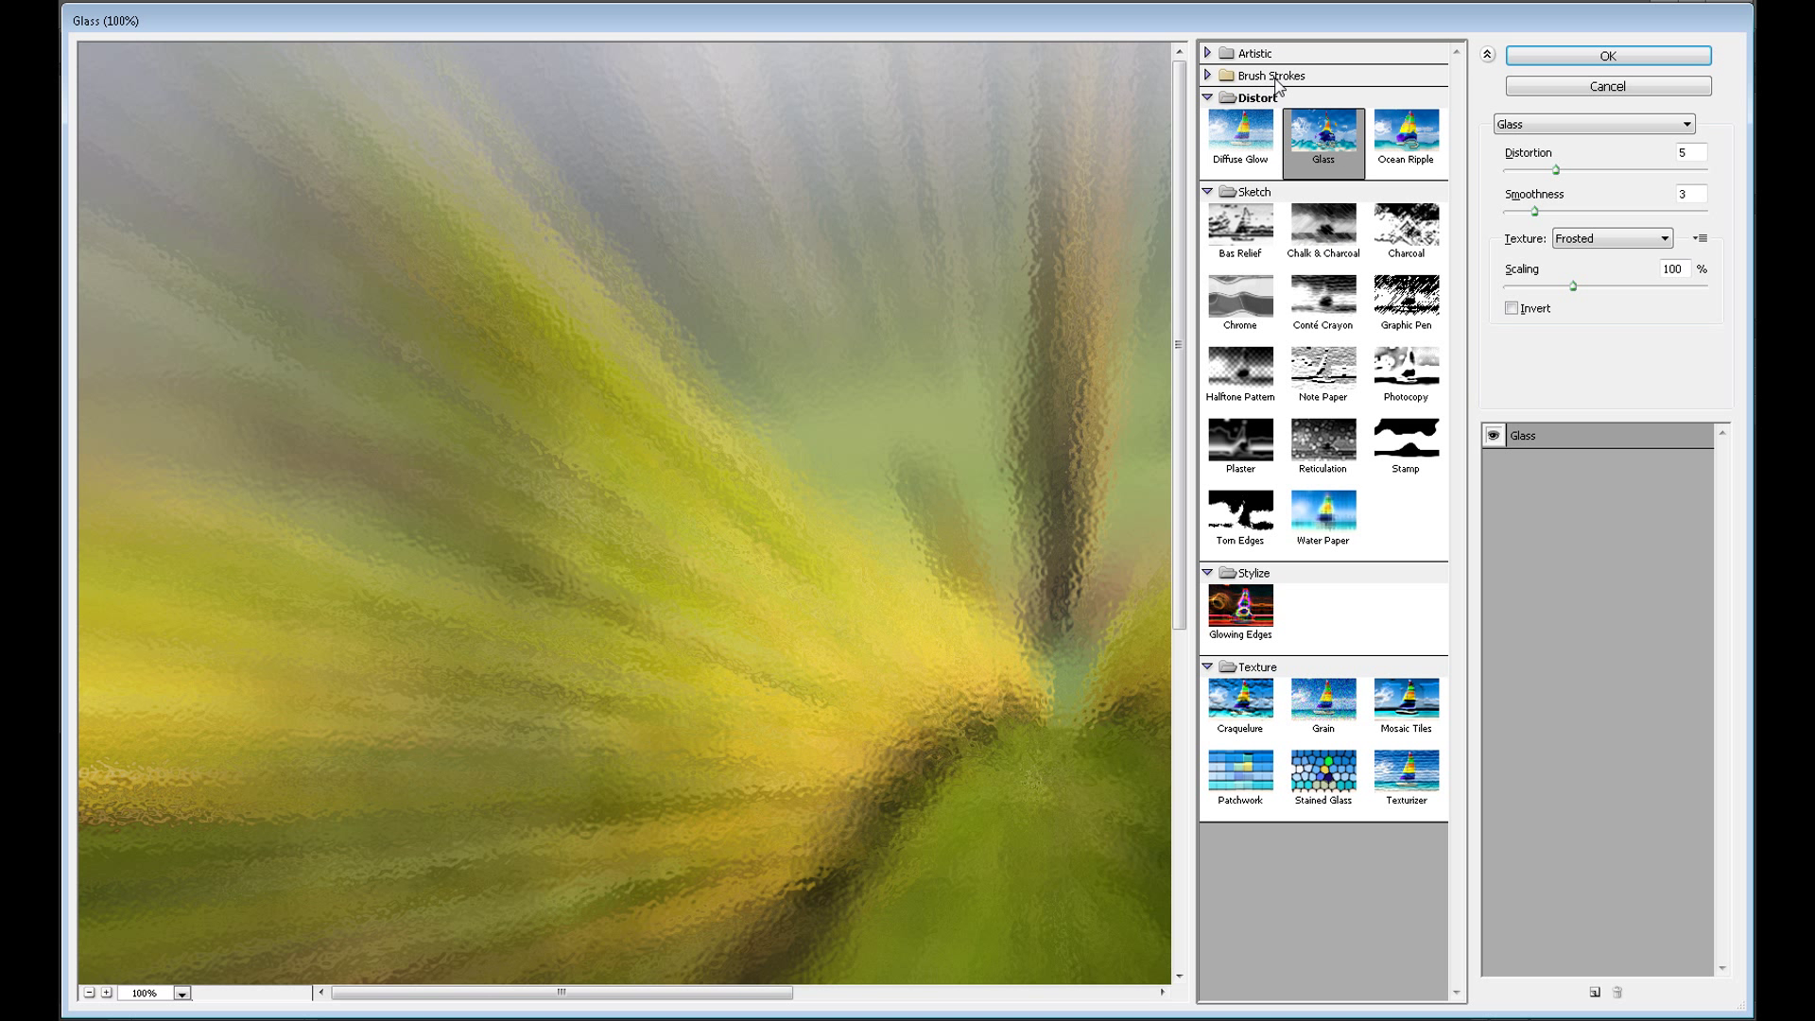
pyautogui.click(1256, 54)
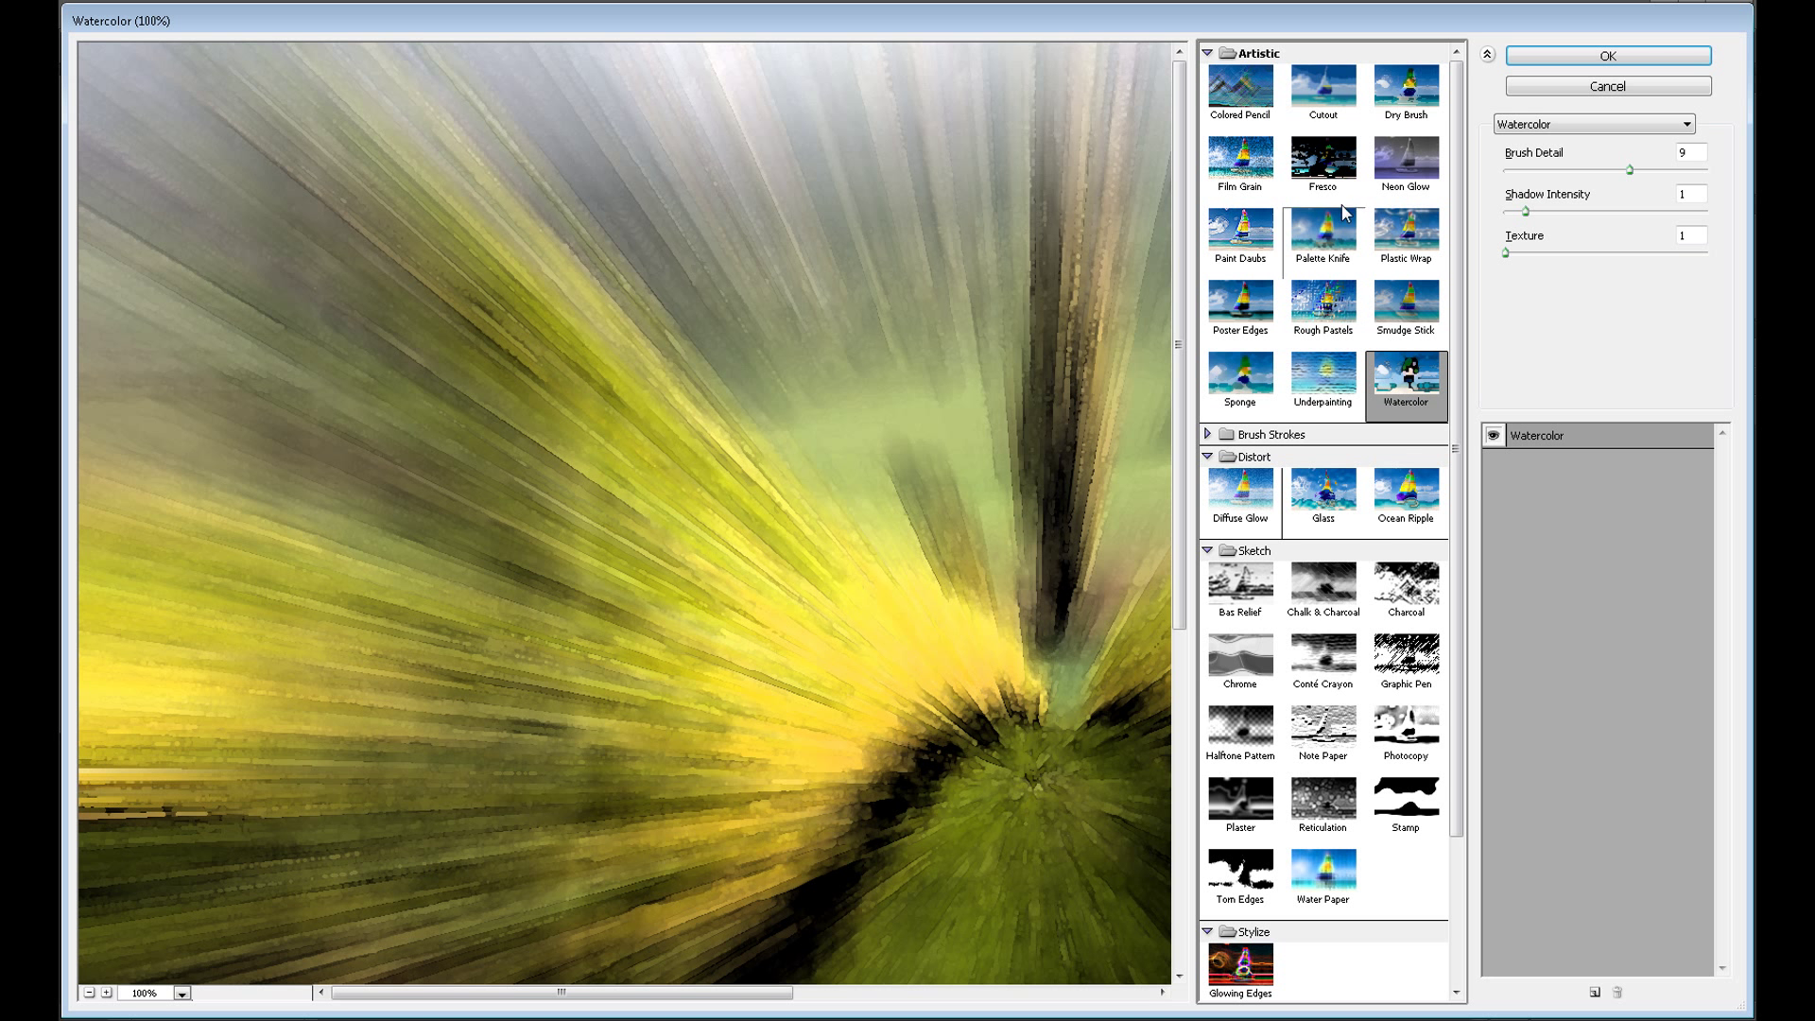
# Step: Apply the Sketch > Chrome filter with Detail 4 and Smoothness 7
pyautogui.click(1208, 54)
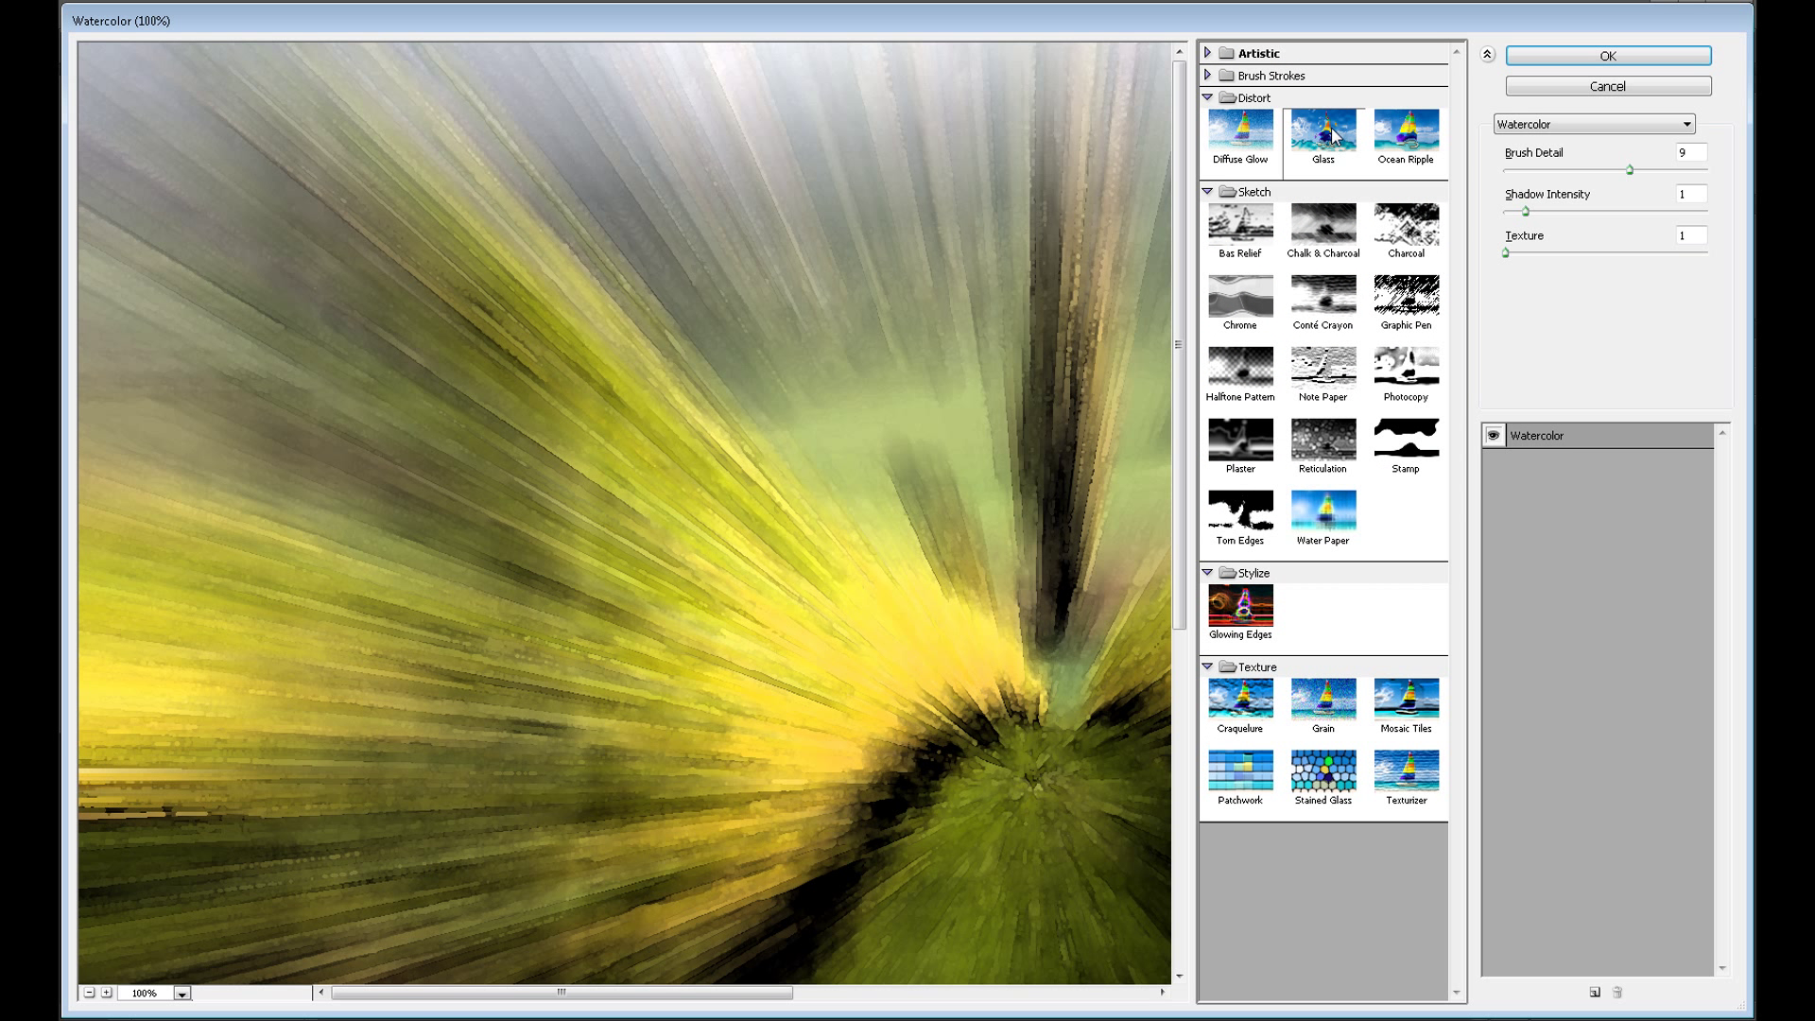
pyautogui.click(1207, 97)
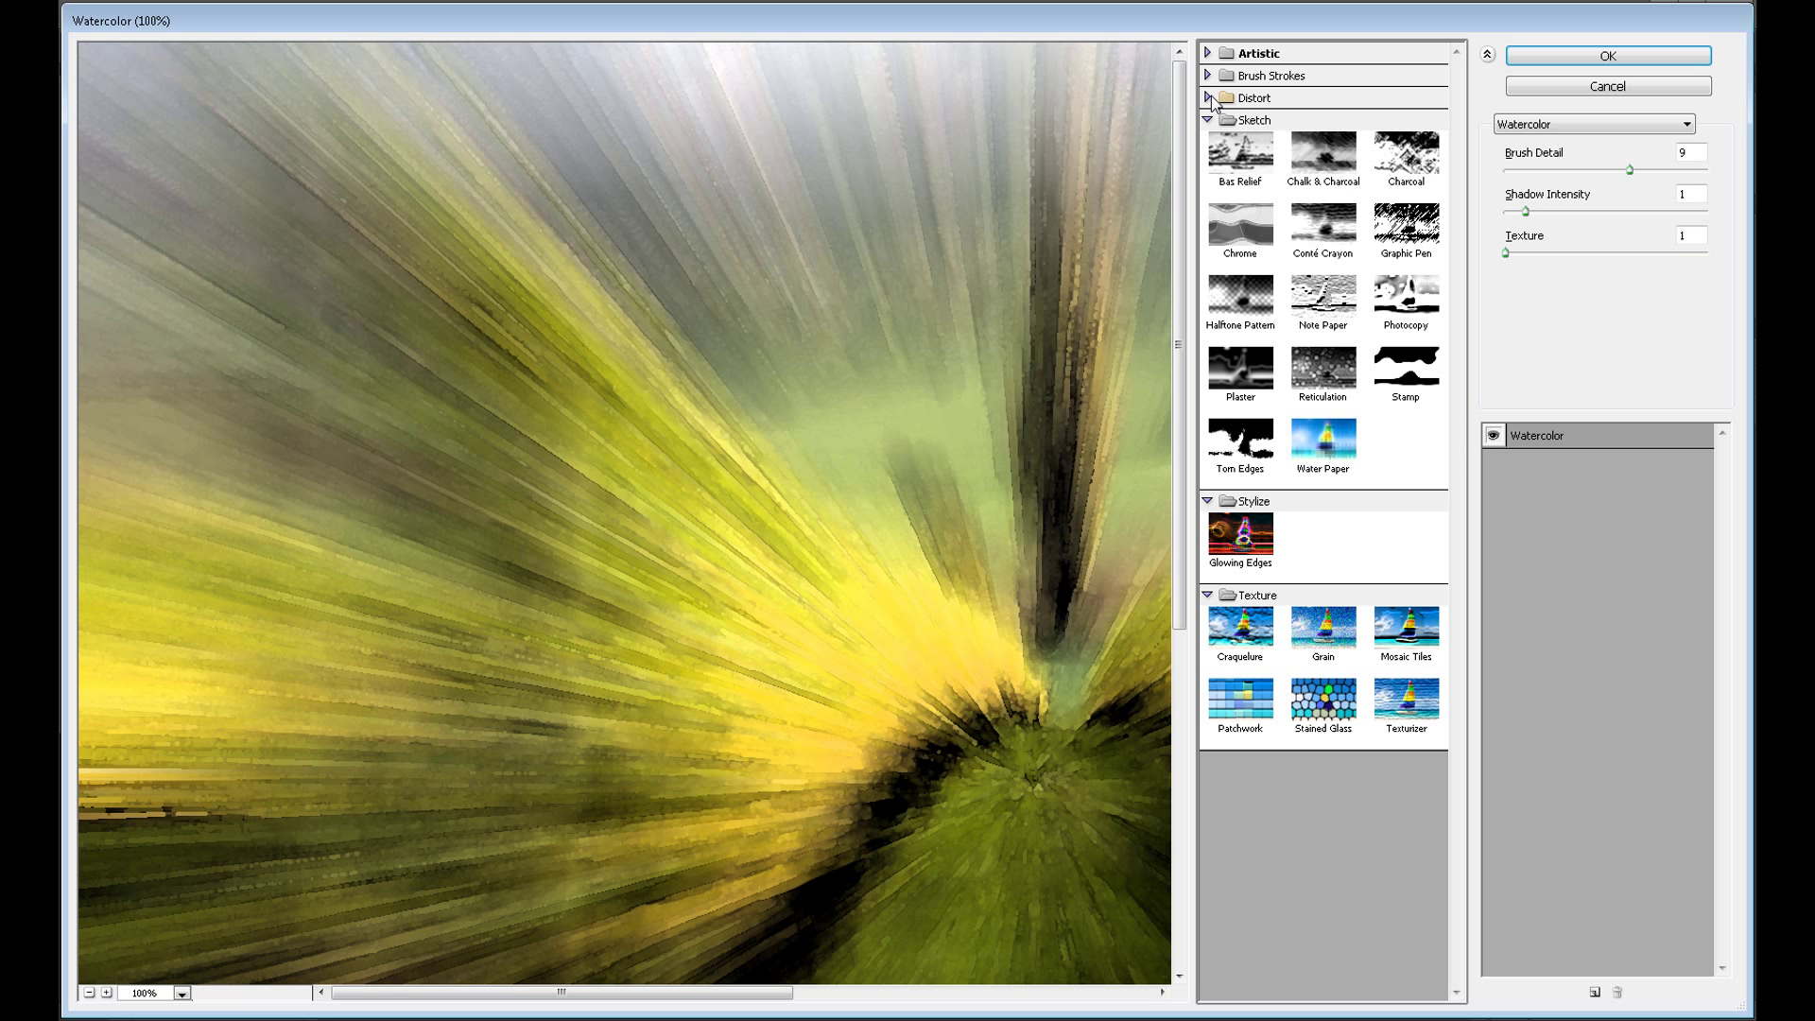
pyautogui.click(1257, 230)
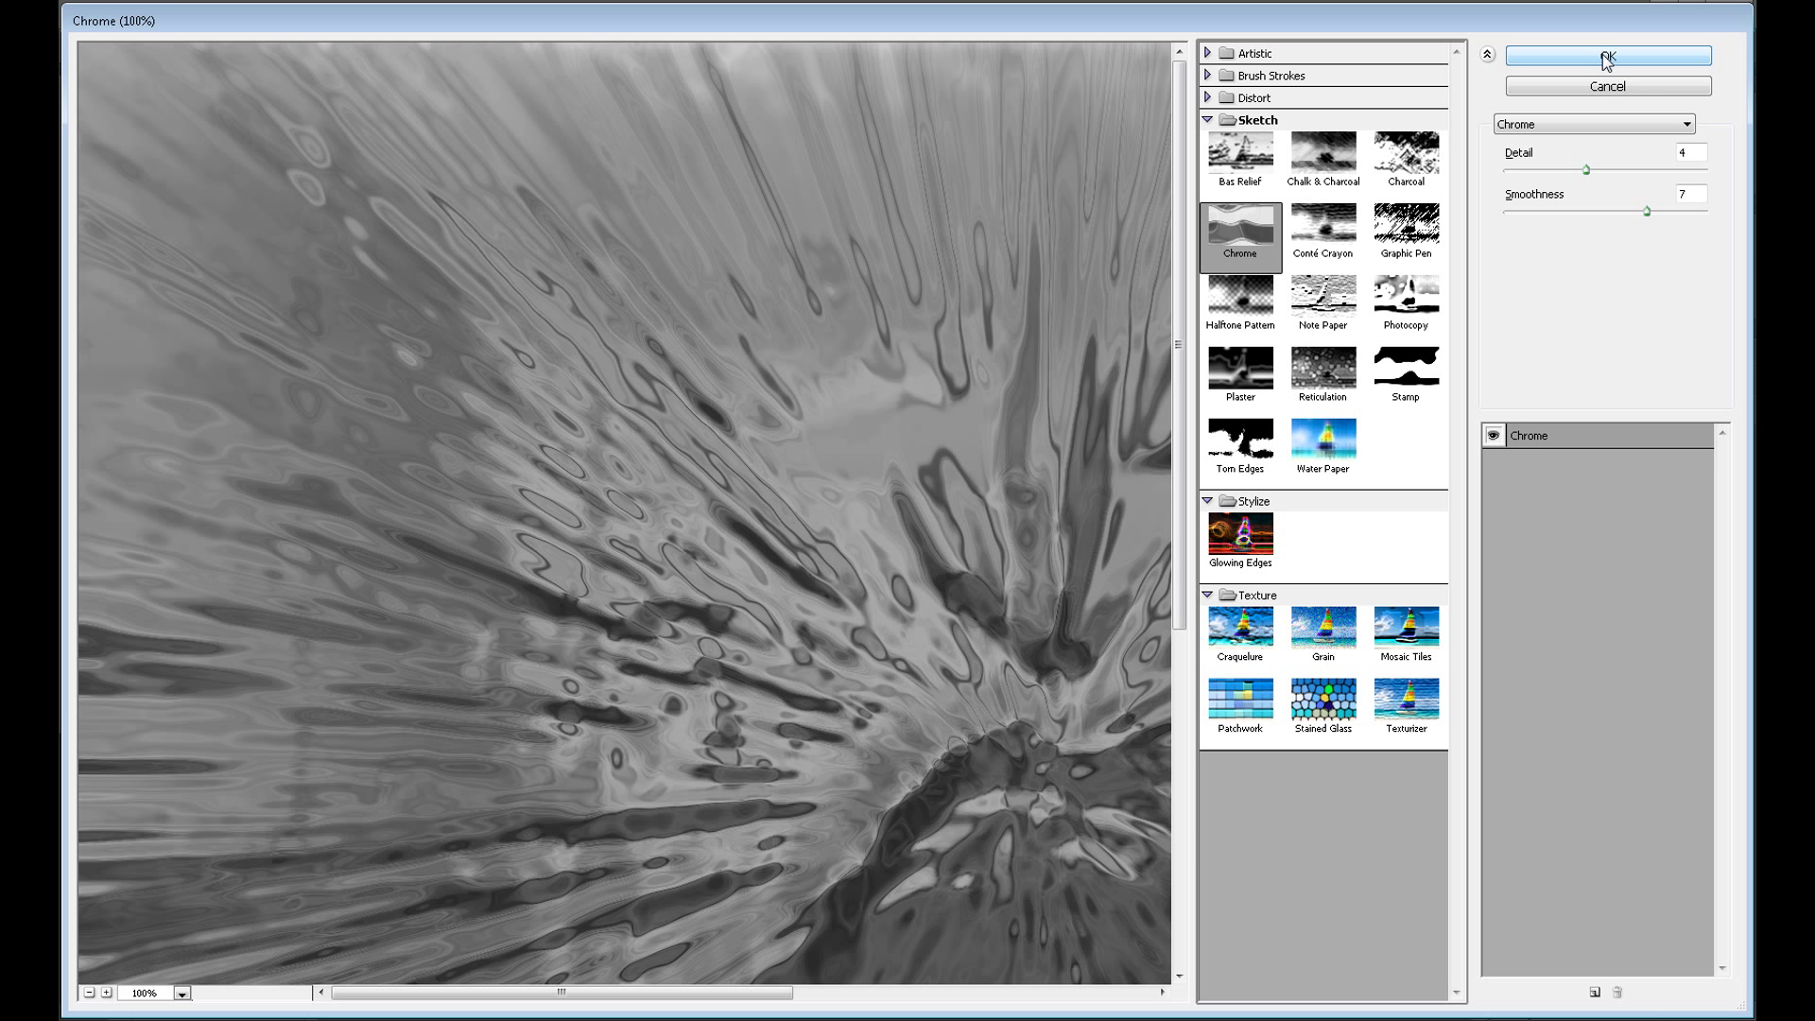
pyautogui.click(1605, 58)
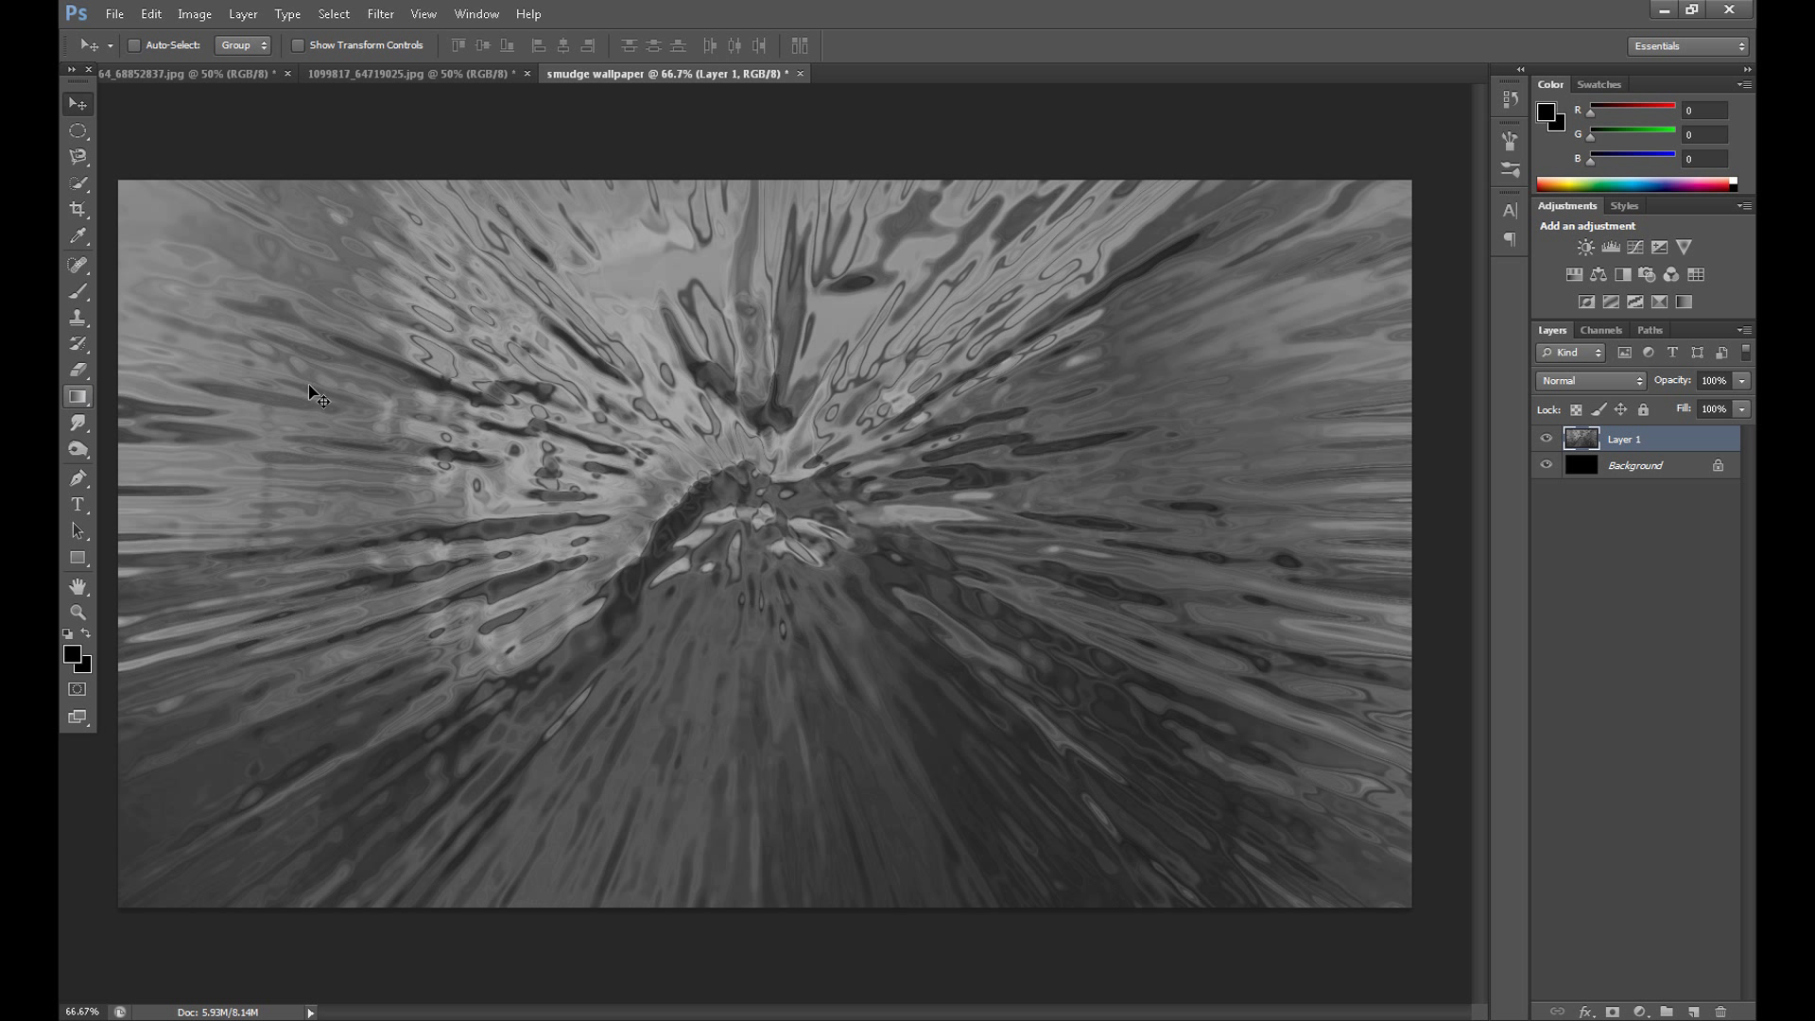
# Step: Undo the last change, select the Smudge tool, and bring up the Filter menu
pyautogui.hotkey('ctrl', 'z')
pyautogui.click(81, 427)
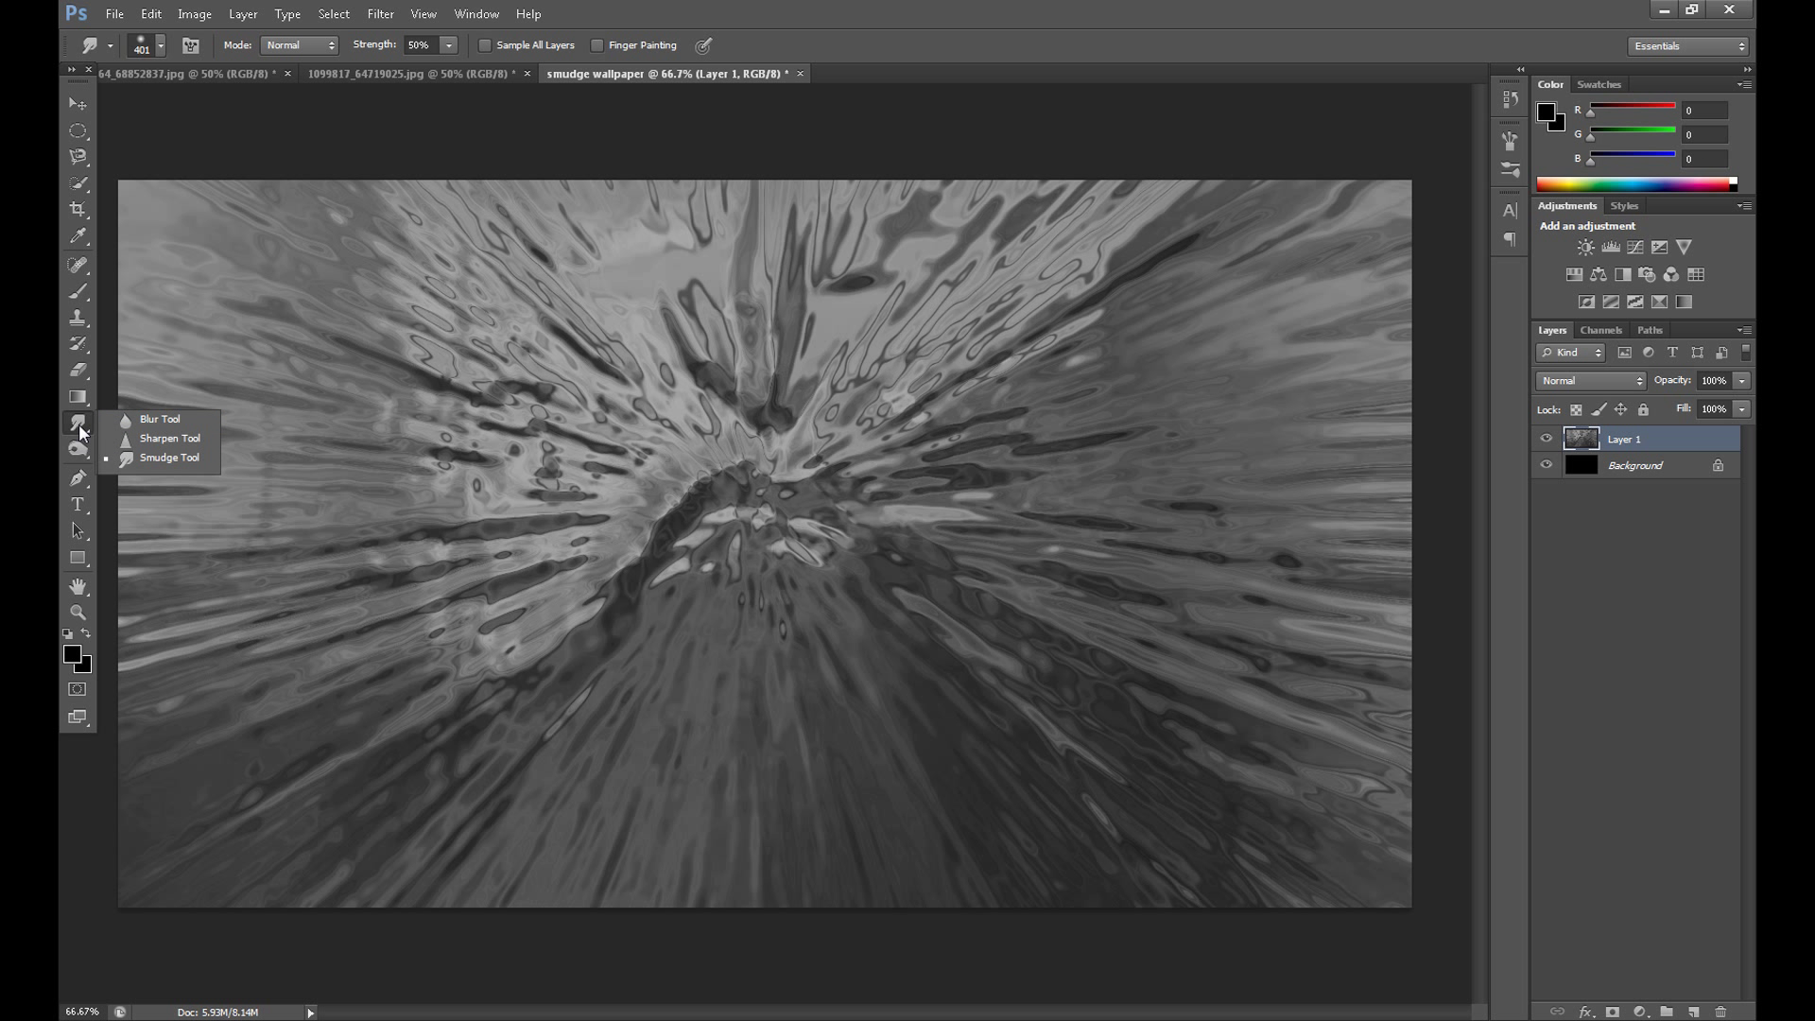
pyautogui.click(81, 431)
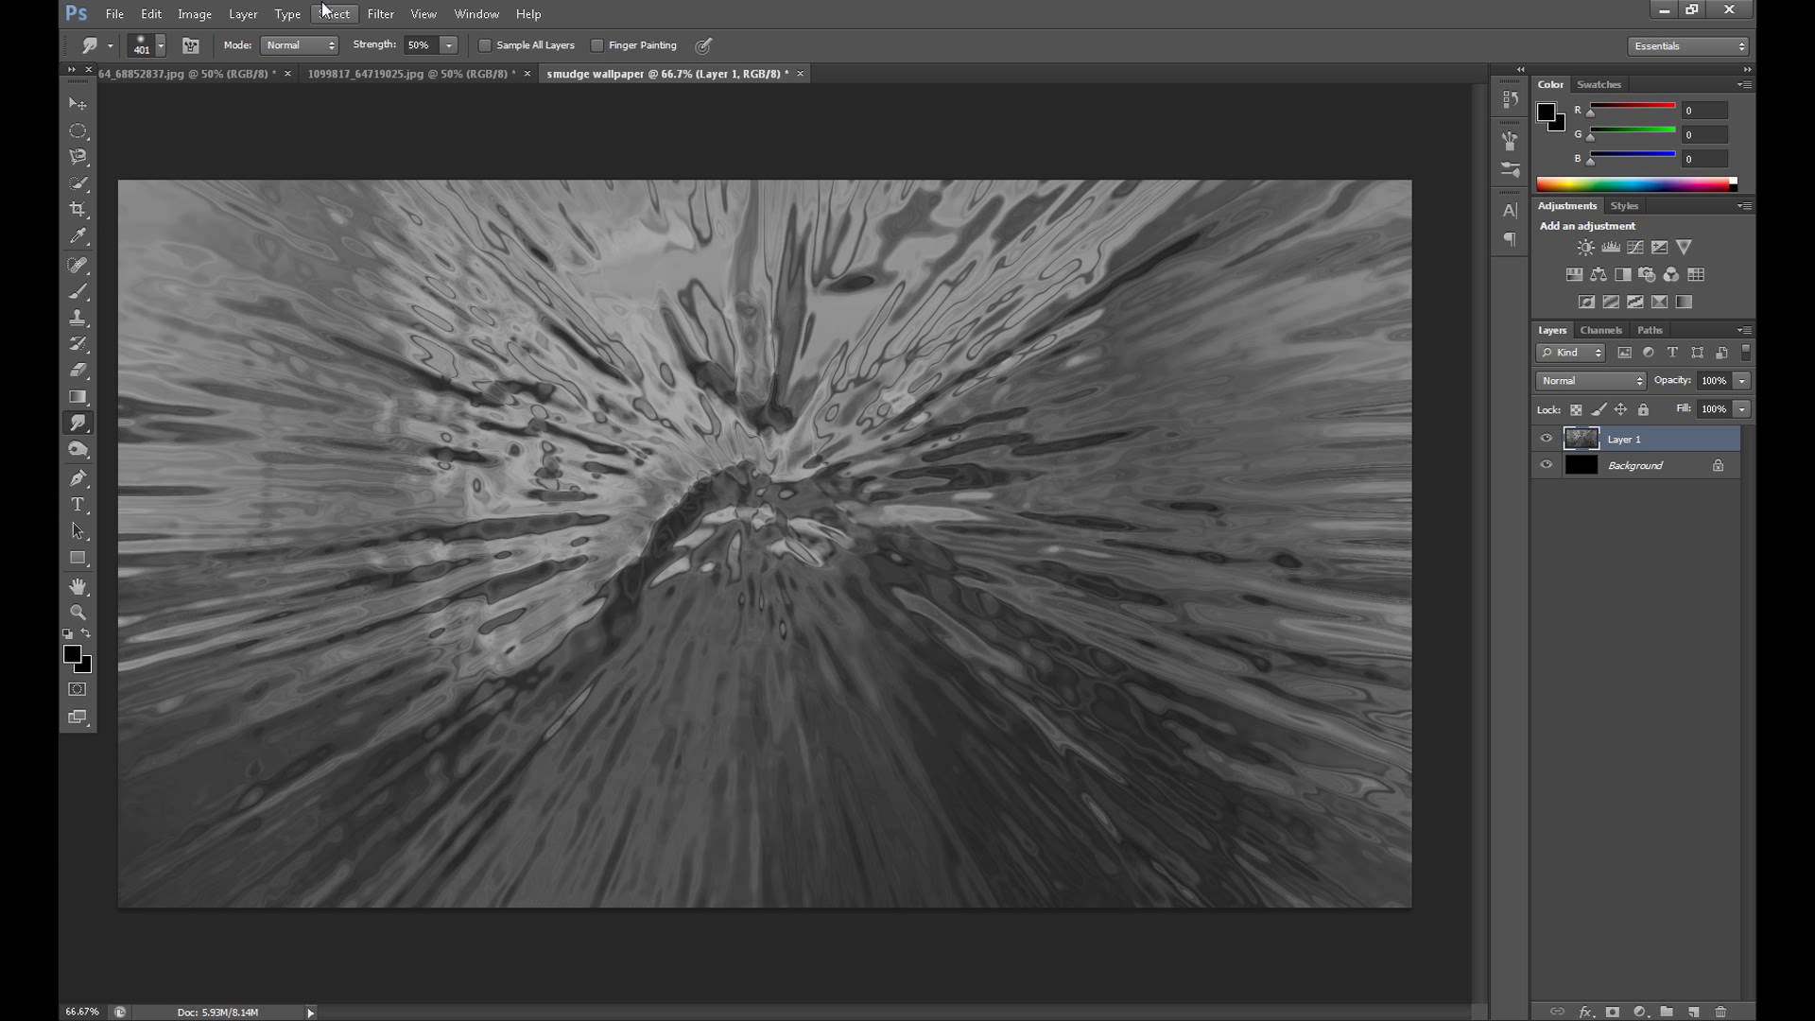
pyautogui.click(380, 14)
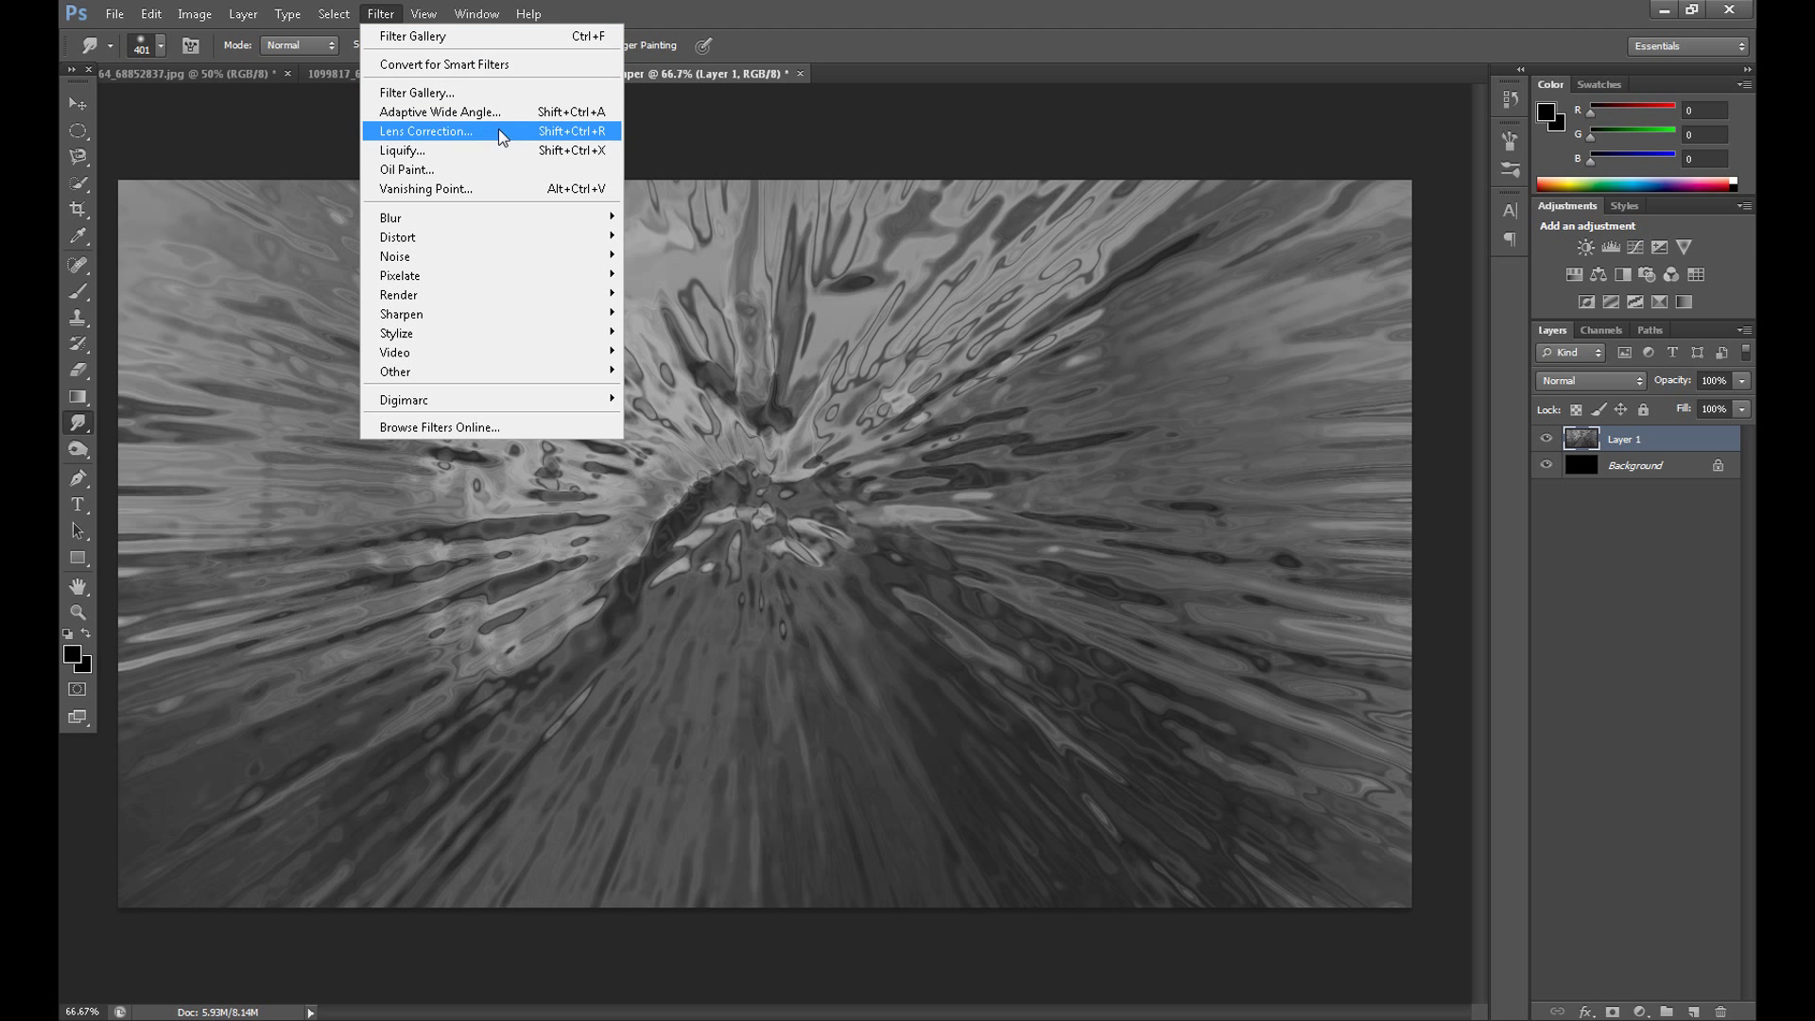
# Step: In Liquify, forward-warp the chrome streaks into large sweeping swirls, mostly on the left
pyautogui.click(476, 153)
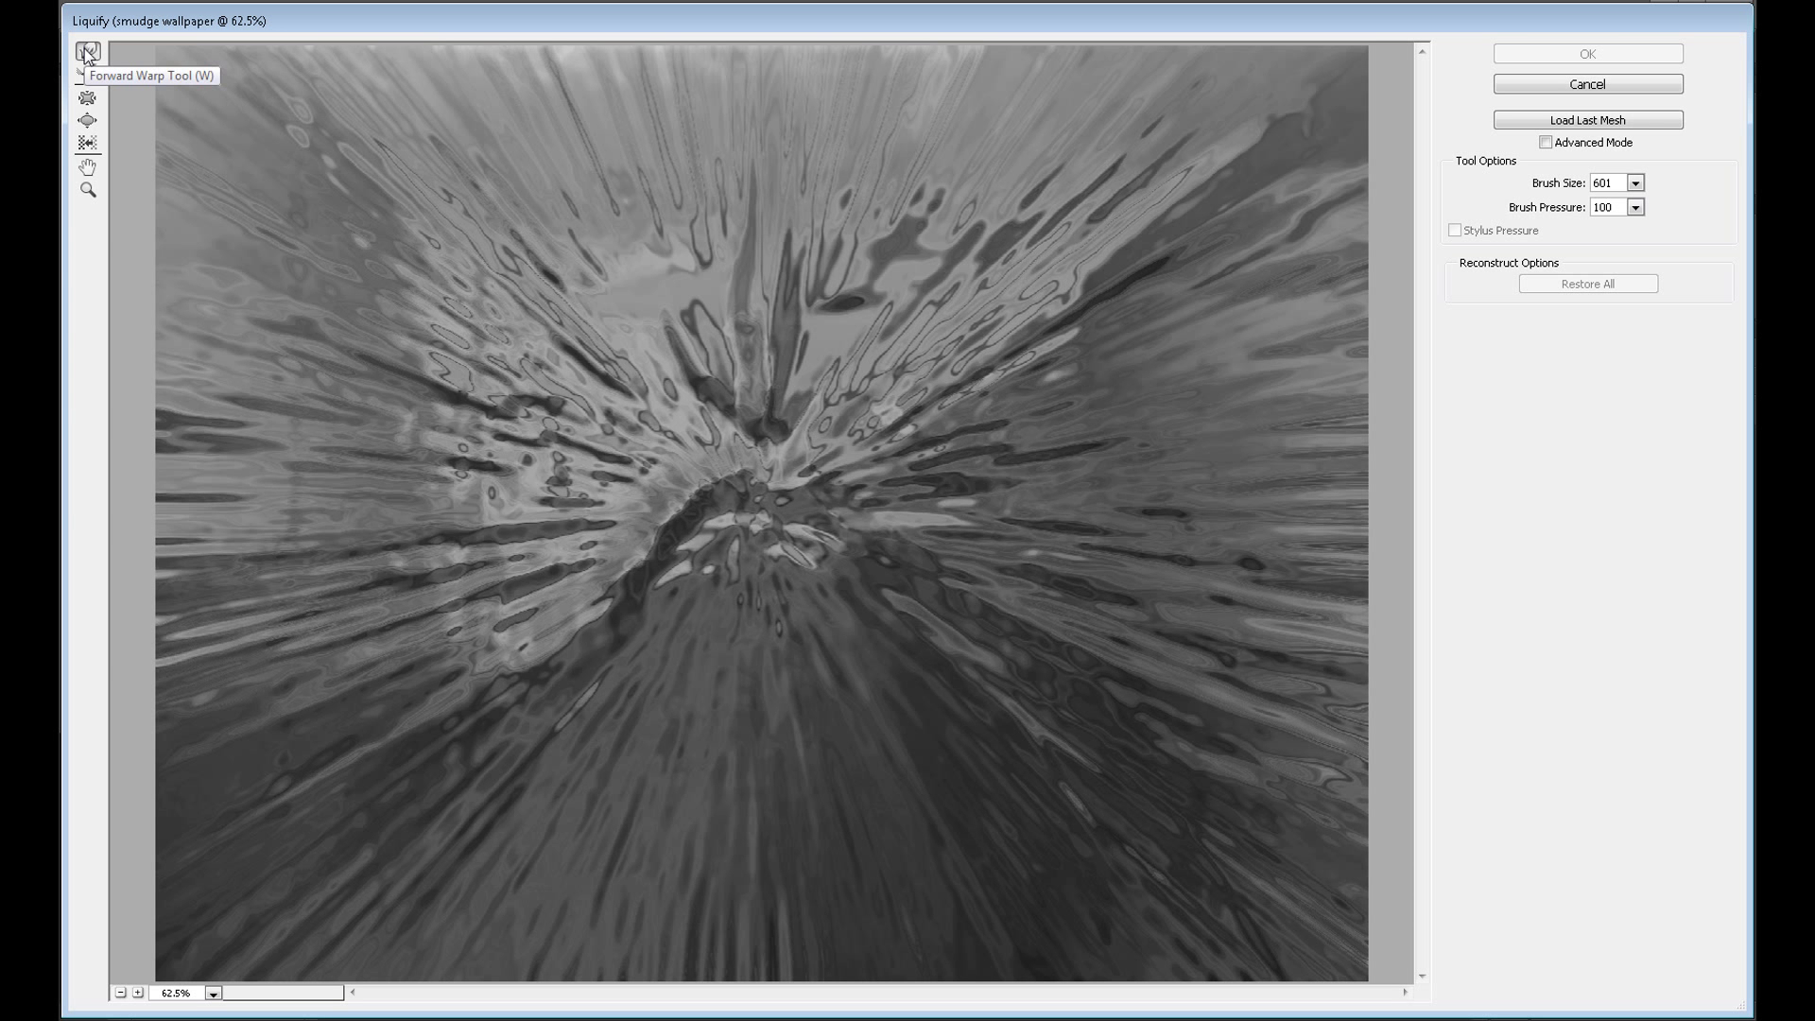
pyautogui.moveTo(502, 717)
pyautogui.mouseDown()
pyautogui.moveTo(1052, 619)
pyautogui.moveTo(1068, 479)
pyautogui.moveTo(925, 284)
pyautogui.moveTo(616, 239)
pyautogui.moveTo(457, 361)
pyautogui.moveTo(387, 601)
pyautogui.moveTo(446, 613)
pyautogui.moveTo(347, 682)
pyautogui.moveTo(513, 831)
pyautogui.moveTo(1091, 714)
pyautogui.moveTo(869, 556)
pyautogui.moveTo(515, 556)
pyautogui.moveTo(634, 666)
pyautogui.moveTo(945, 345)
pyautogui.moveTo(555, 222)
pyautogui.moveTo(402, 410)
pyautogui.moveTo(437, 721)
pyautogui.moveTo(660, 738)
pyautogui.moveTo(371, 218)
pyautogui.moveTo(95, 293)
pyautogui.moveTo(384, 595)
pyautogui.moveTo(301, 798)
pyautogui.moveTo(237, 882)
pyautogui.moveTo(545, 573)
pyautogui.moveTo(677, 406)
pyautogui.moveTo(650, 563)
pyautogui.moveTo(753, 714)
pyautogui.moveTo(1006, 788)
pyautogui.moveTo(1215, 705)
pyautogui.moveTo(1304, 491)
pyautogui.moveTo(1209, 442)
pyautogui.moveTo(1189, 286)
pyautogui.moveTo(1076, 94)
pyautogui.moveTo(914, 20)
pyautogui.moveTo(655, 92)
pyautogui.moveTo(662, 219)
pyautogui.moveTo(699, 130)
pyautogui.moveTo(414, 10)
pyautogui.mouseUp()
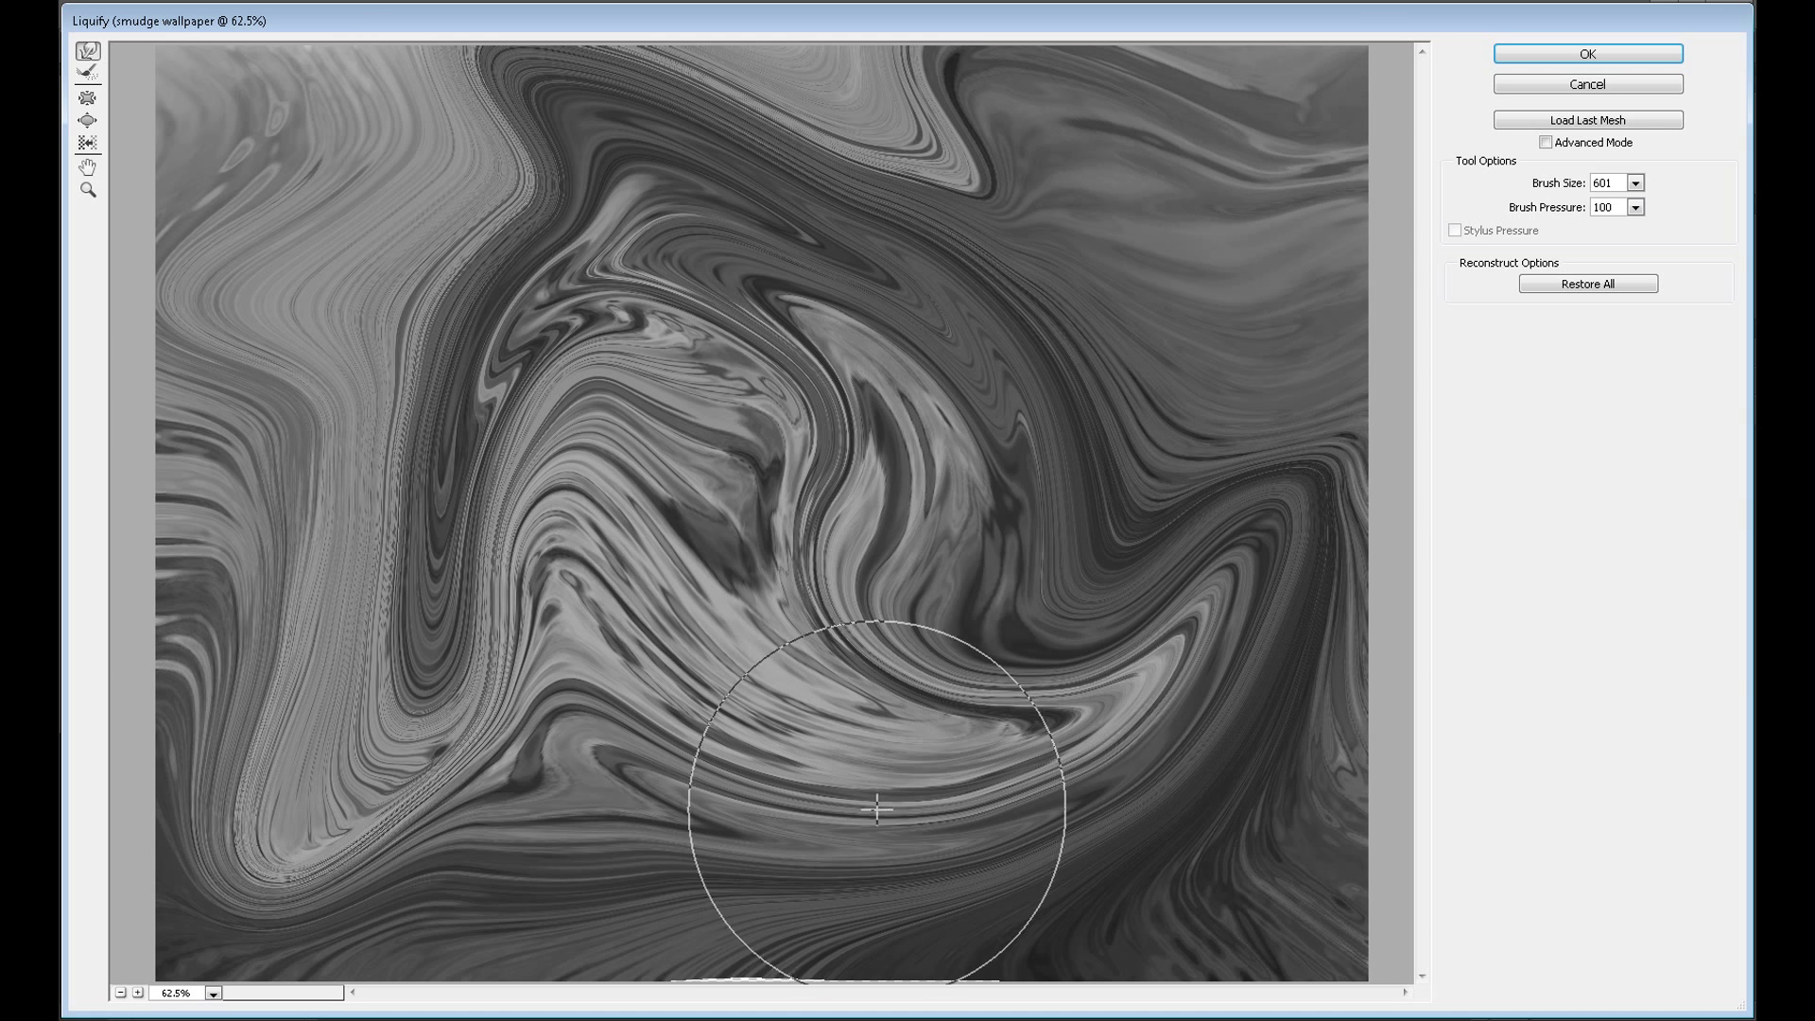
pyautogui.moveTo(1004, 830); pyautogui.dragTo(1657, 713)
pyautogui.moveTo(1115, 511)
pyautogui.mouseDown()
pyautogui.moveTo(1143, 251)
pyautogui.moveTo(1063, 189)
pyautogui.mouseUp()
pyautogui.moveTo(628, 223)
pyautogui.mouseDown()
pyautogui.moveTo(321, 173)
pyautogui.moveTo(195, 232)
pyautogui.moveTo(152, 341)
pyautogui.mouseUp()
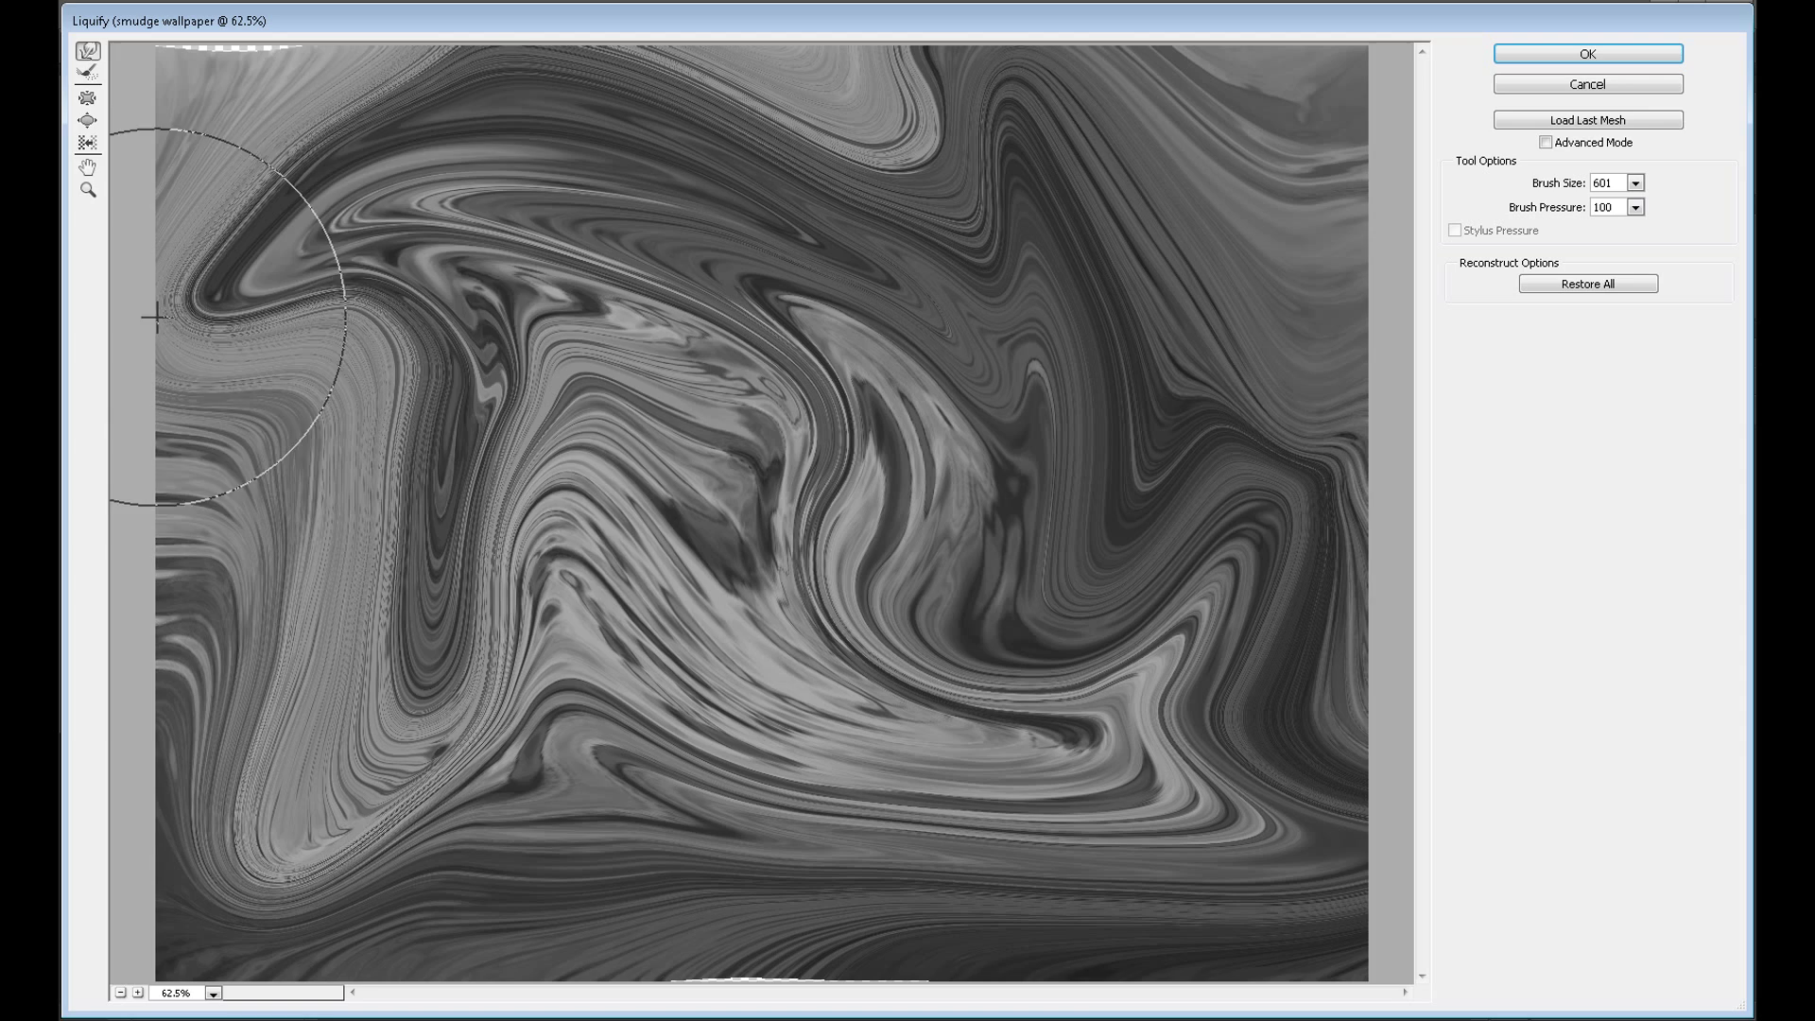
pyautogui.moveTo(640, 456)
pyautogui.mouseDown()
pyautogui.moveTo(311, 586)
pyautogui.moveTo(321, 851)
pyautogui.moveTo(596, 605)
pyautogui.mouseUp()
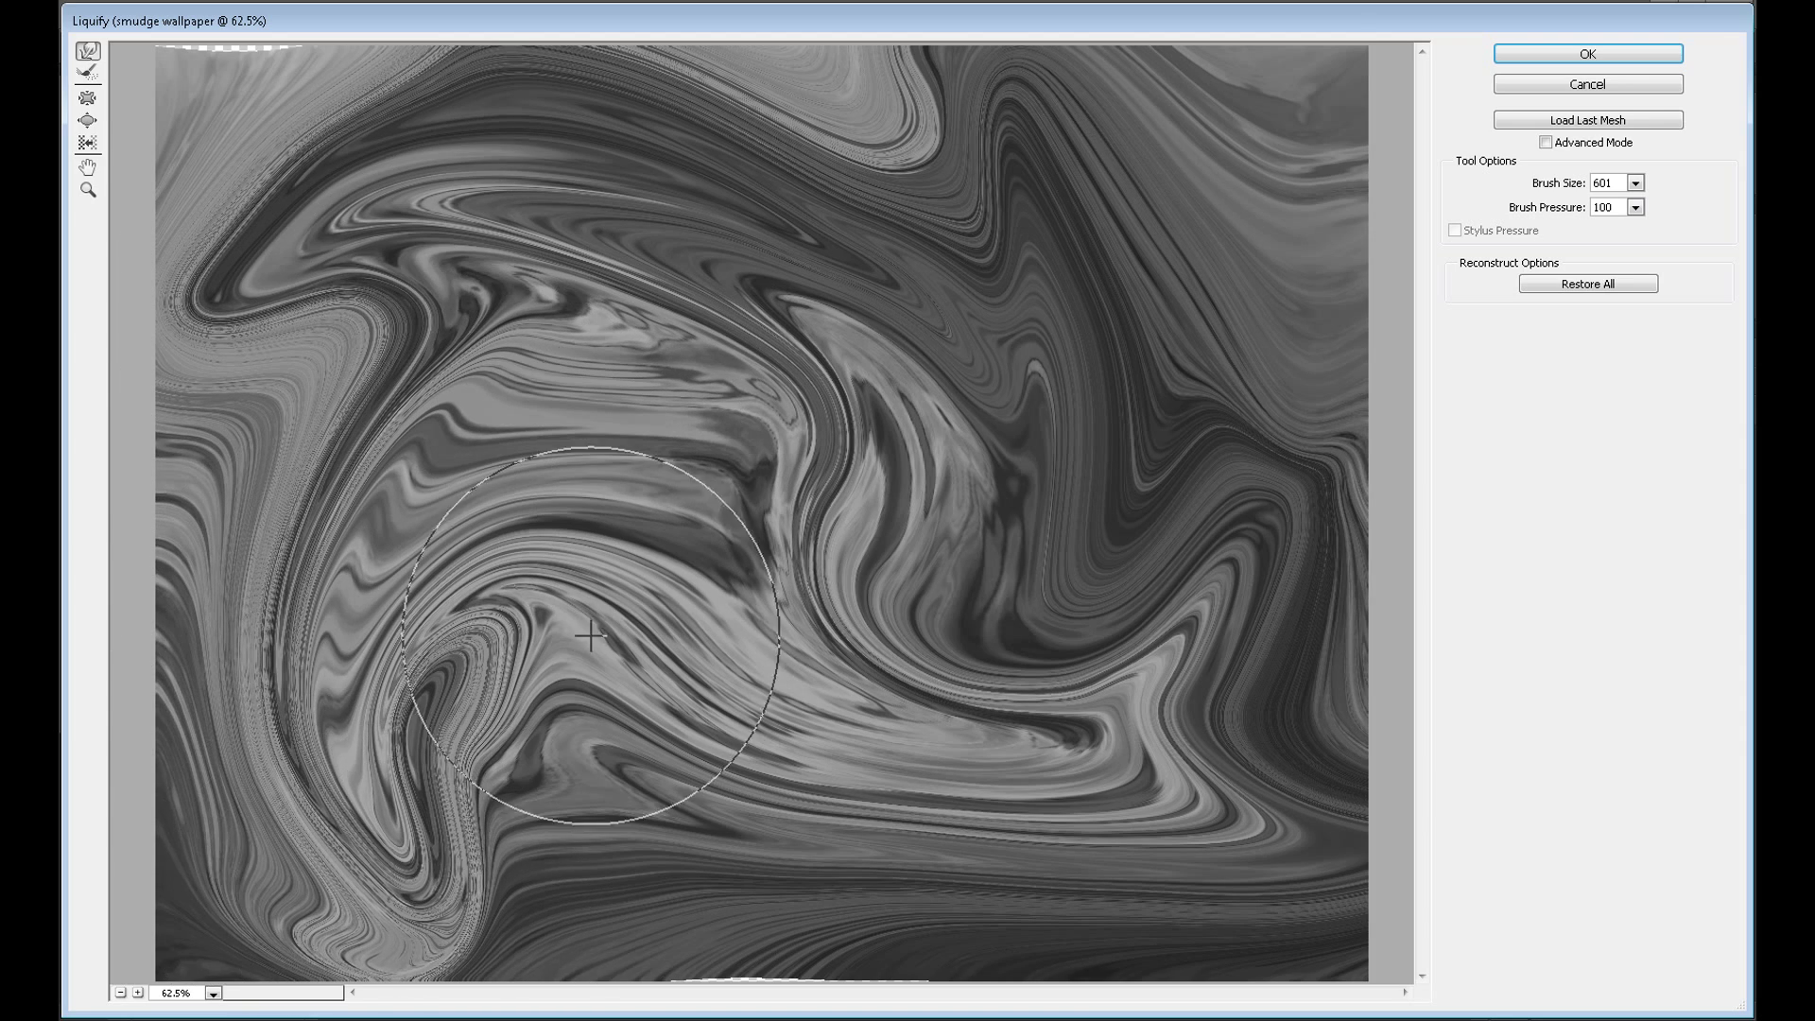
pyautogui.moveTo(600, 240)
pyautogui.mouseDown()
pyautogui.moveTo(344, 608)
pyautogui.moveTo(275, 790)
pyautogui.moveTo(393, 851)
pyautogui.moveTo(794, 837)
pyautogui.moveTo(1066, 794)
pyautogui.moveTo(818, 879)
pyautogui.moveTo(974, 993)
pyautogui.mouseUp()
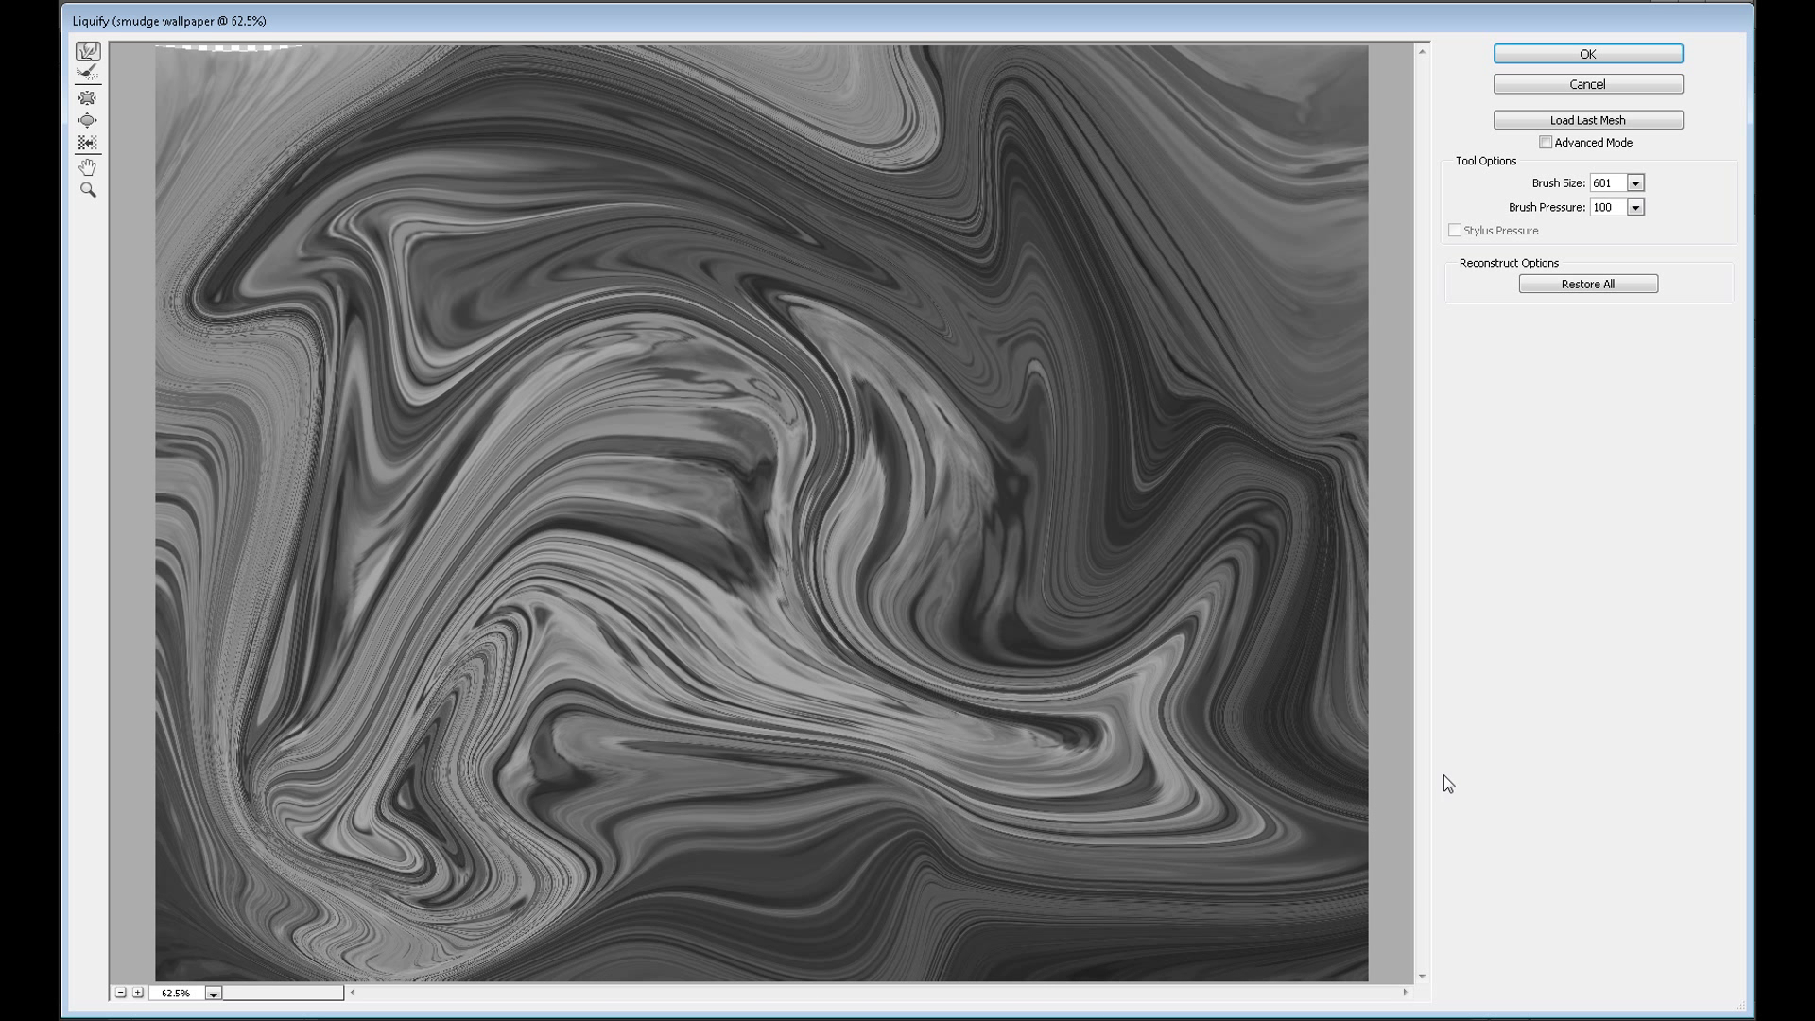
pyautogui.click(1581, 60)
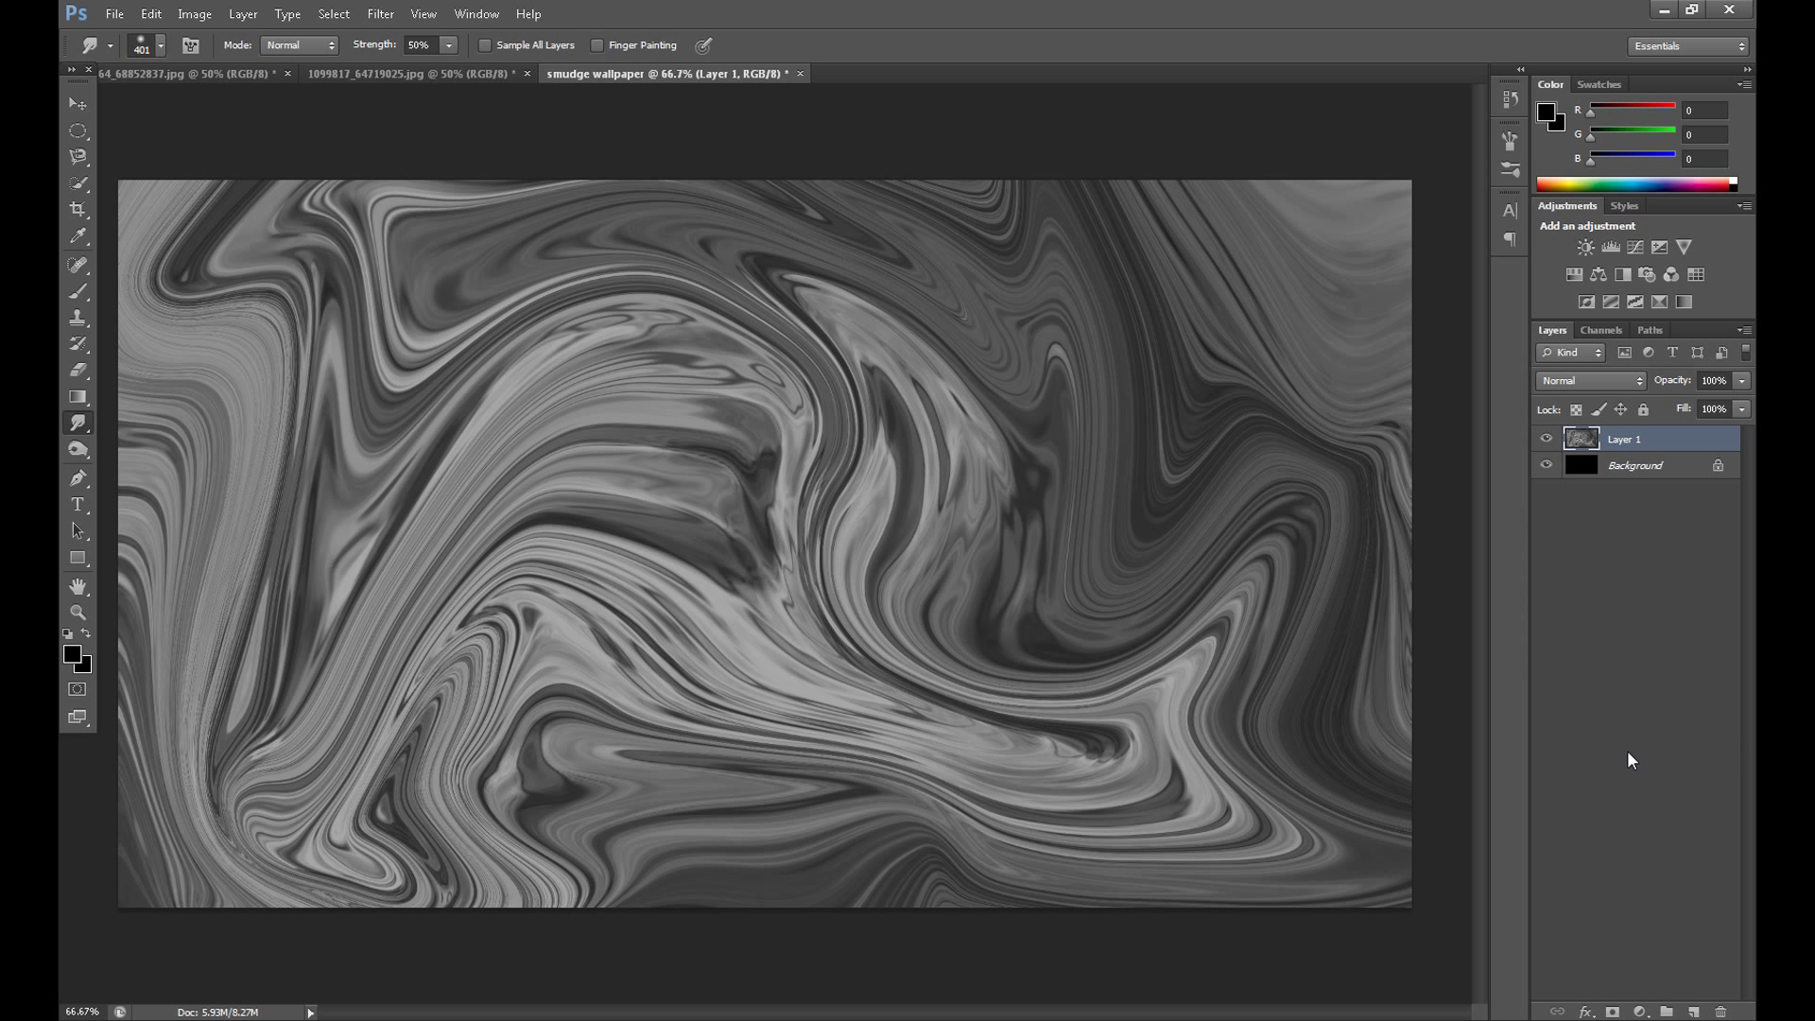
# Step: Add a Gradient Fill layer using the Yellow, Pink, Purple gradient preset
pyautogui.click(1641, 1013)
pyautogui.click(1653, 596)
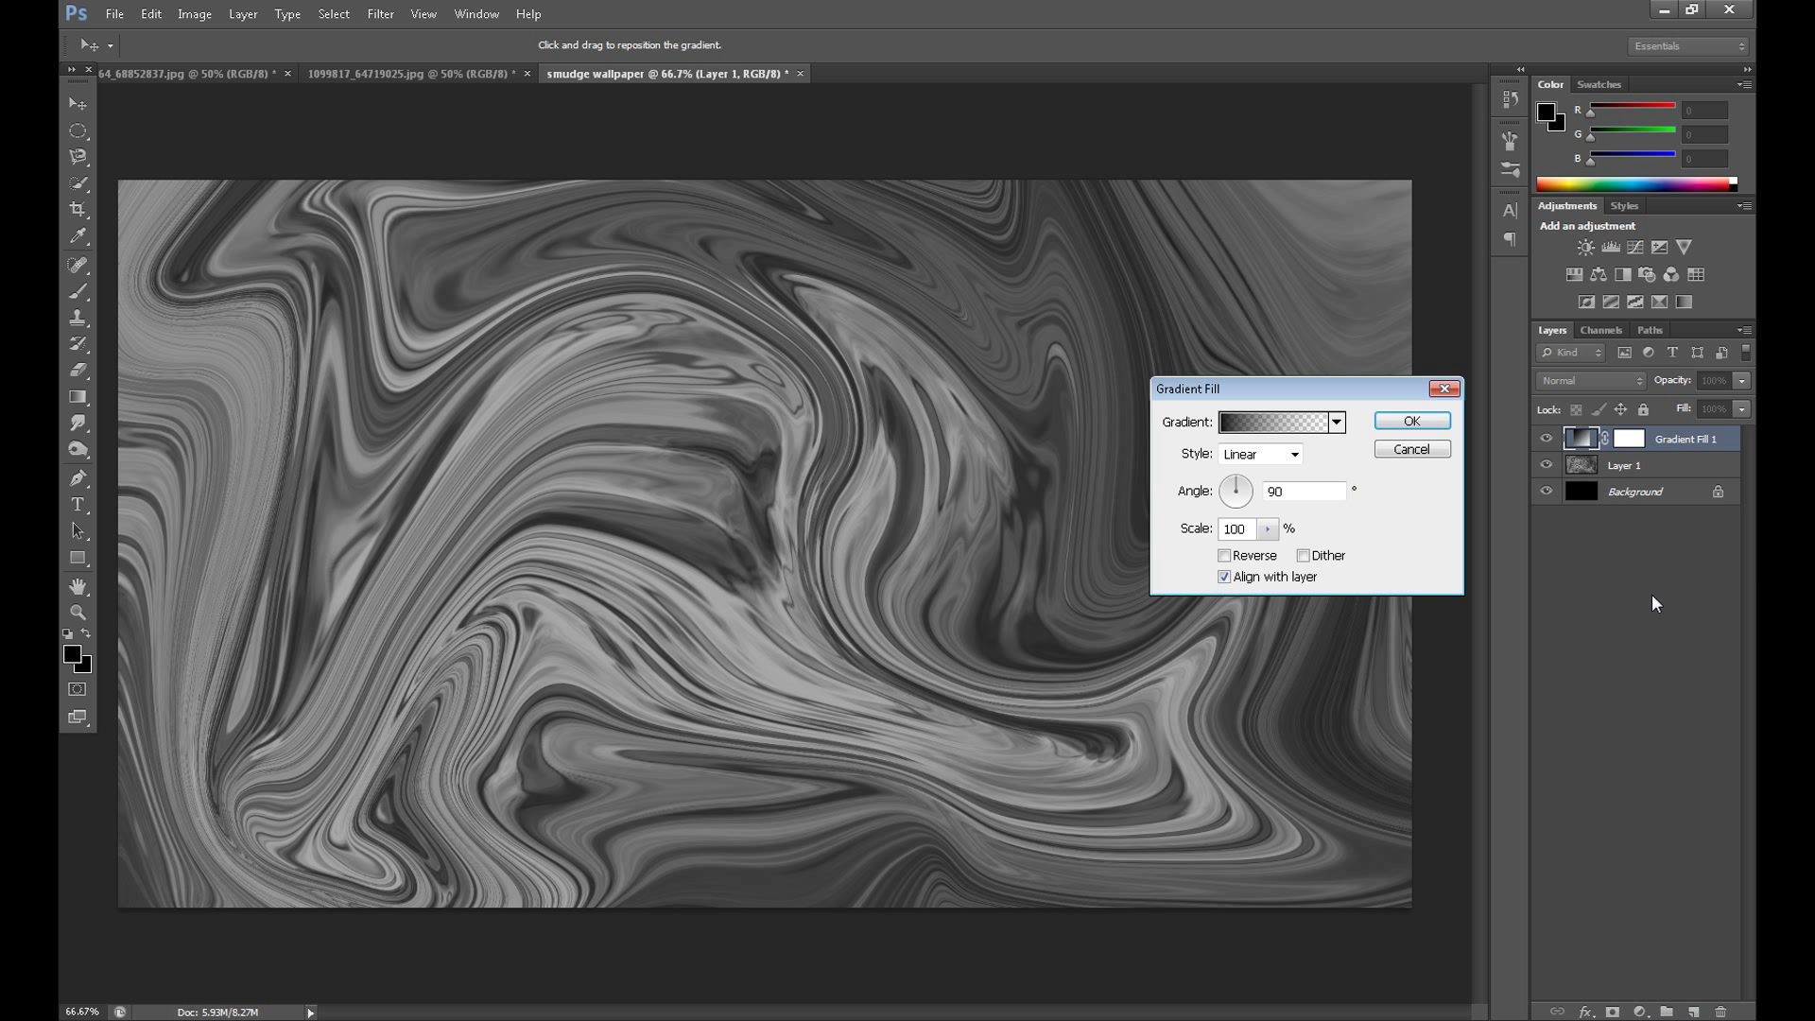
pyautogui.click(1266, 426)
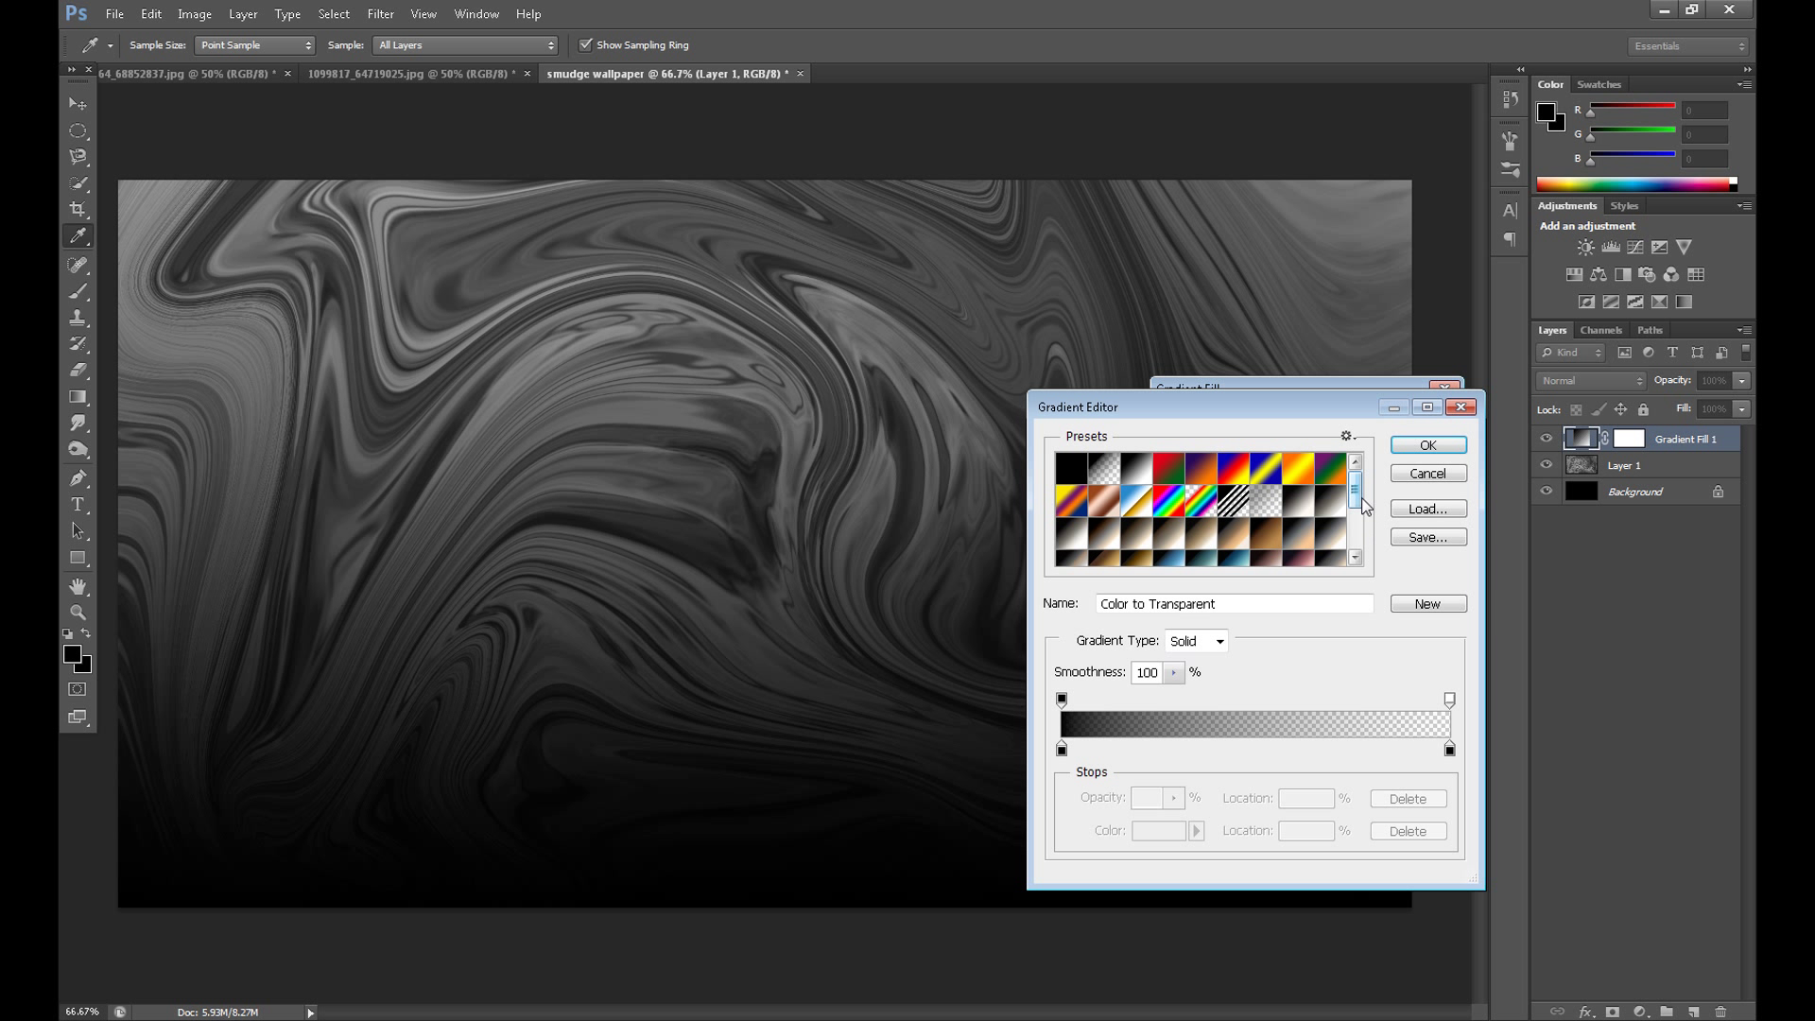
pyautogui.scroll(-5, 1363, 501)
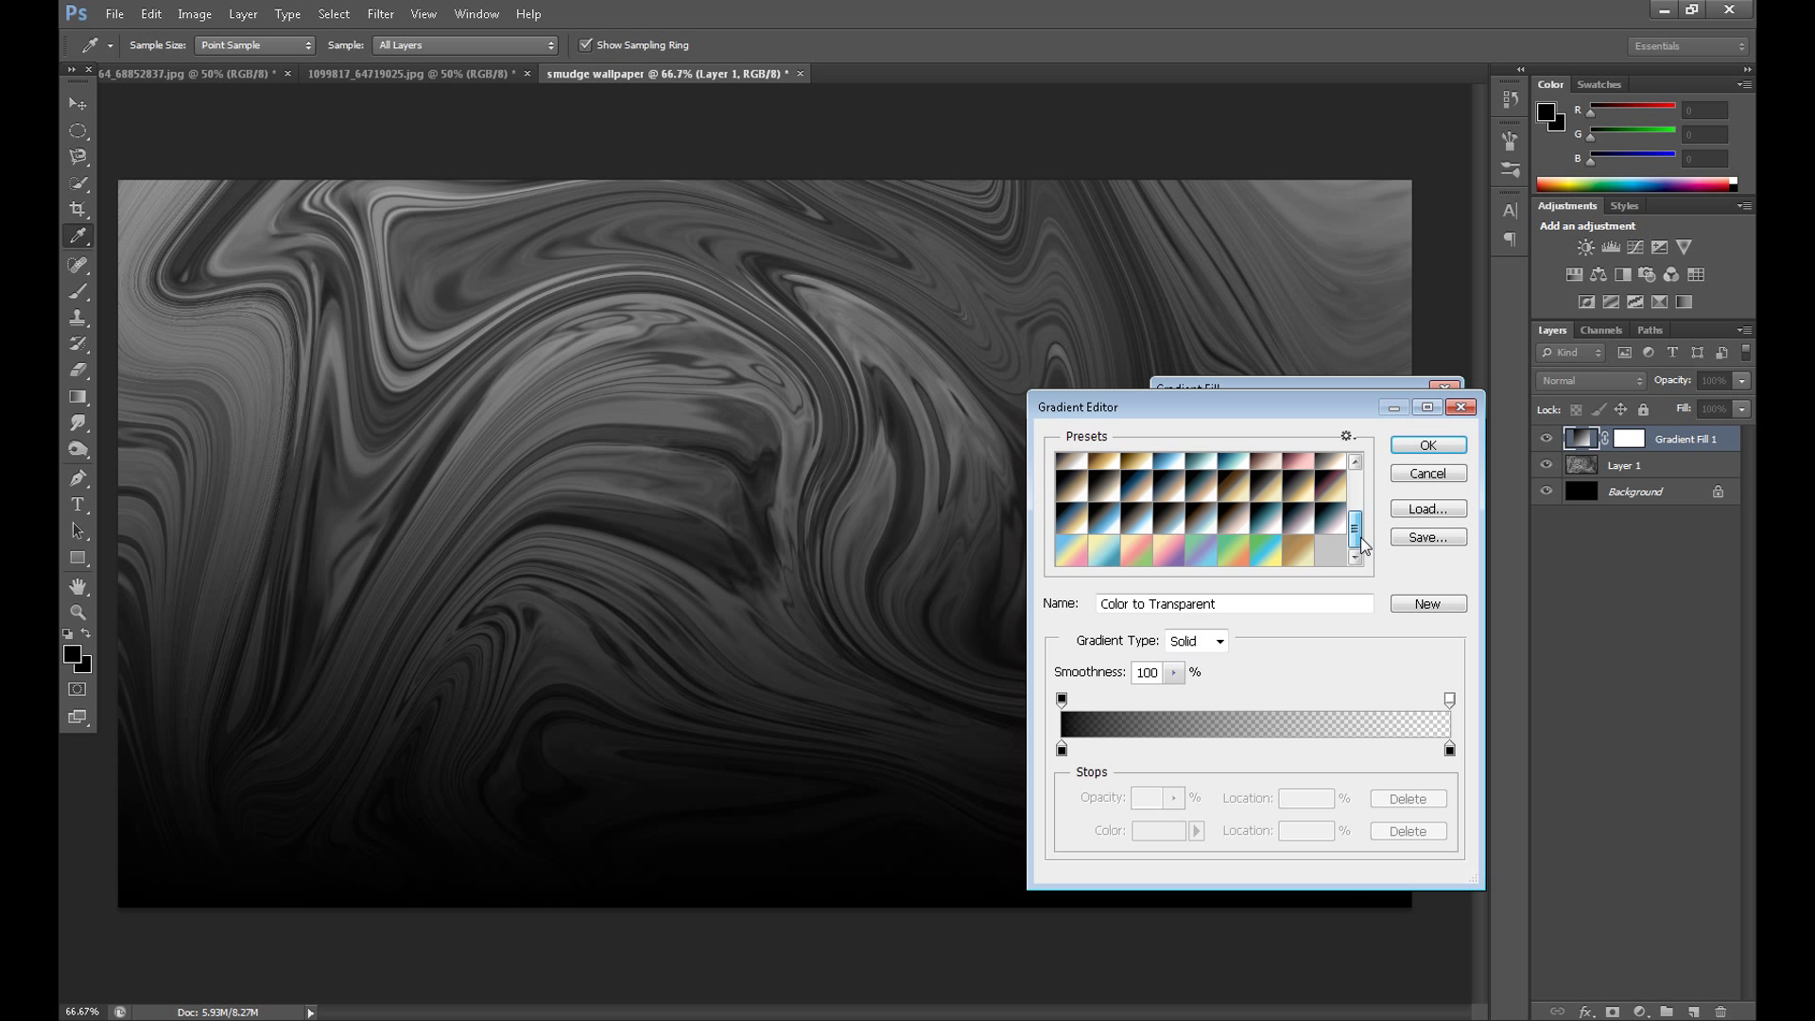
pyautogui.click(1180, 560)
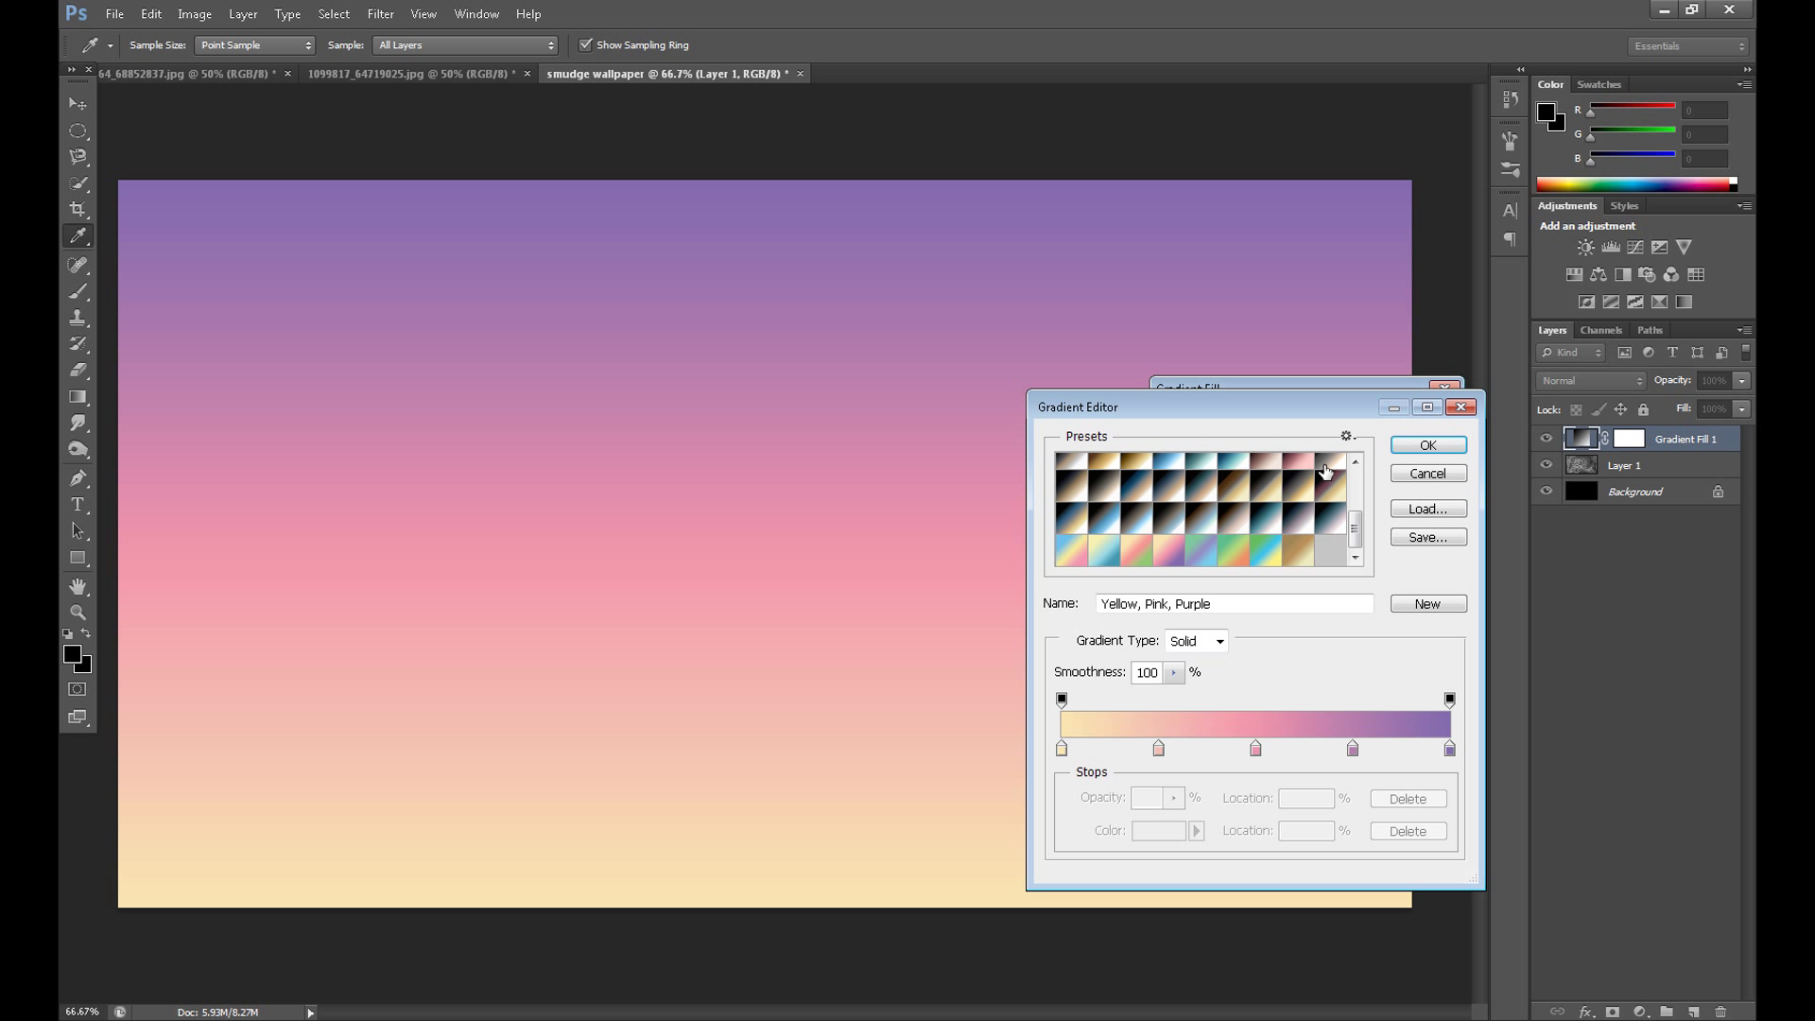
pyautogui.click(1427, 445)
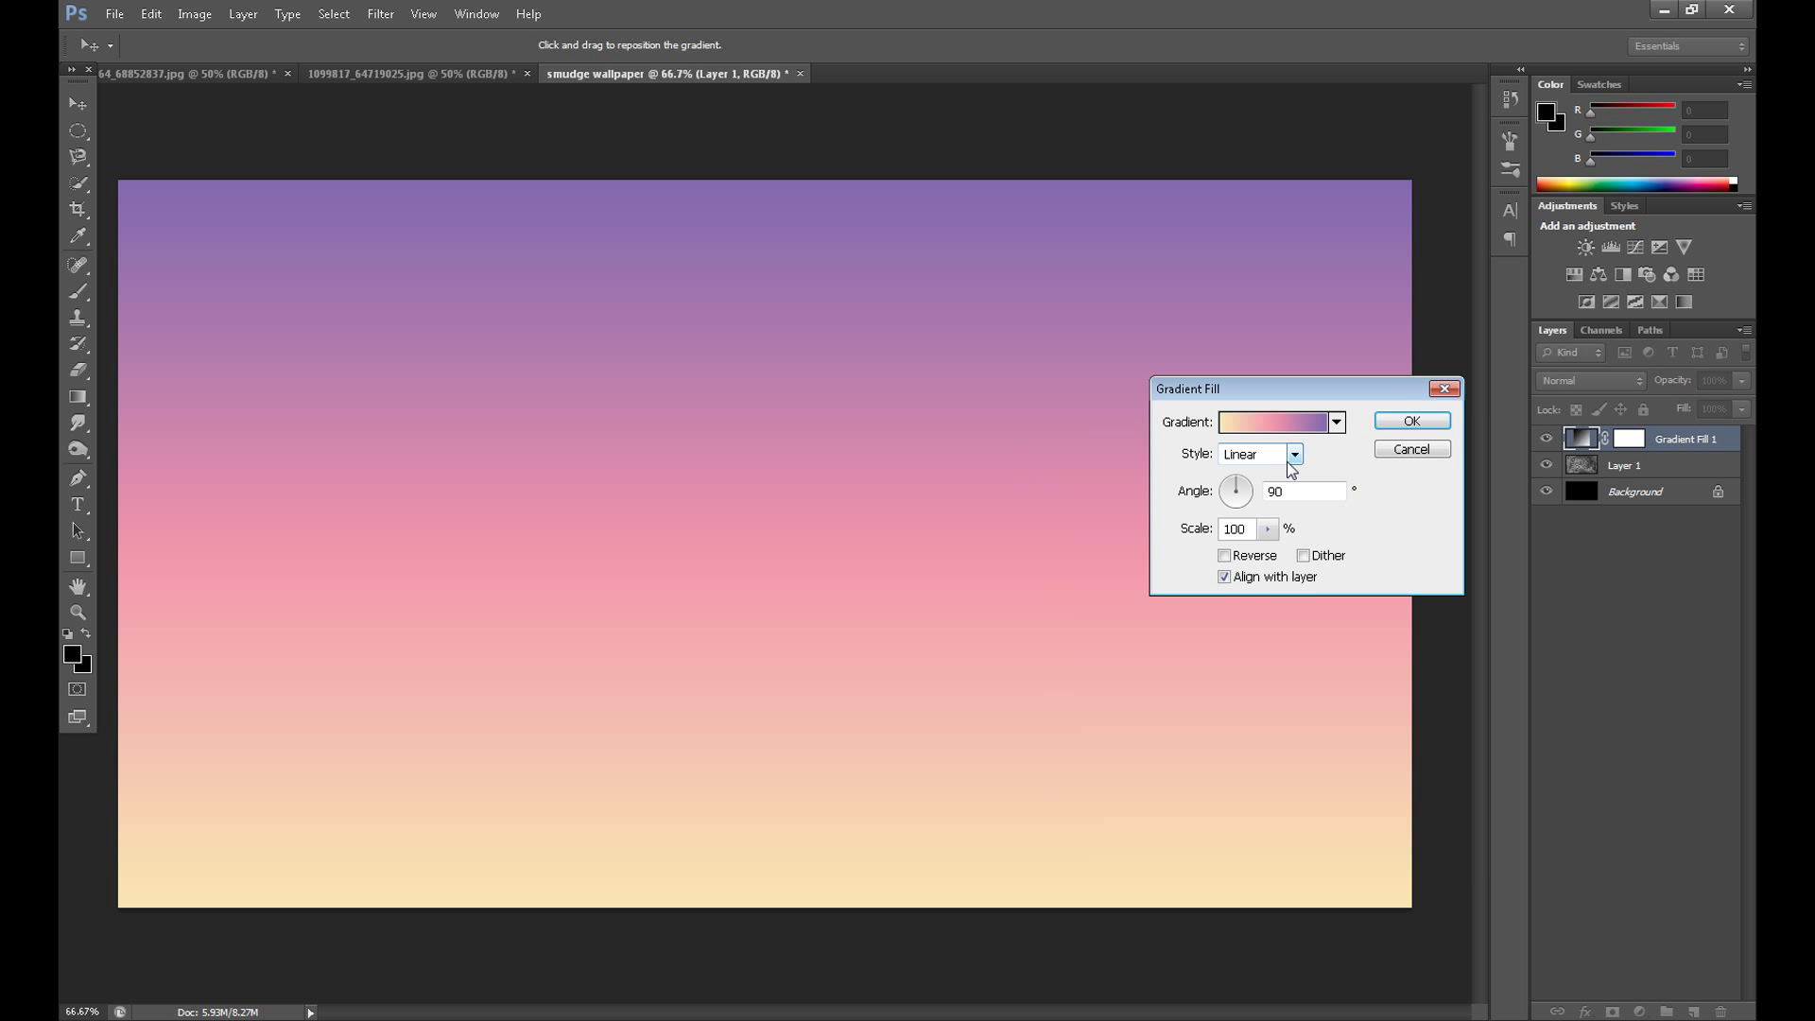
# Step: Set the gradient to Linear at -132.27° and blend the fill layer as Overlay
pyautogui.click(1295, 457)
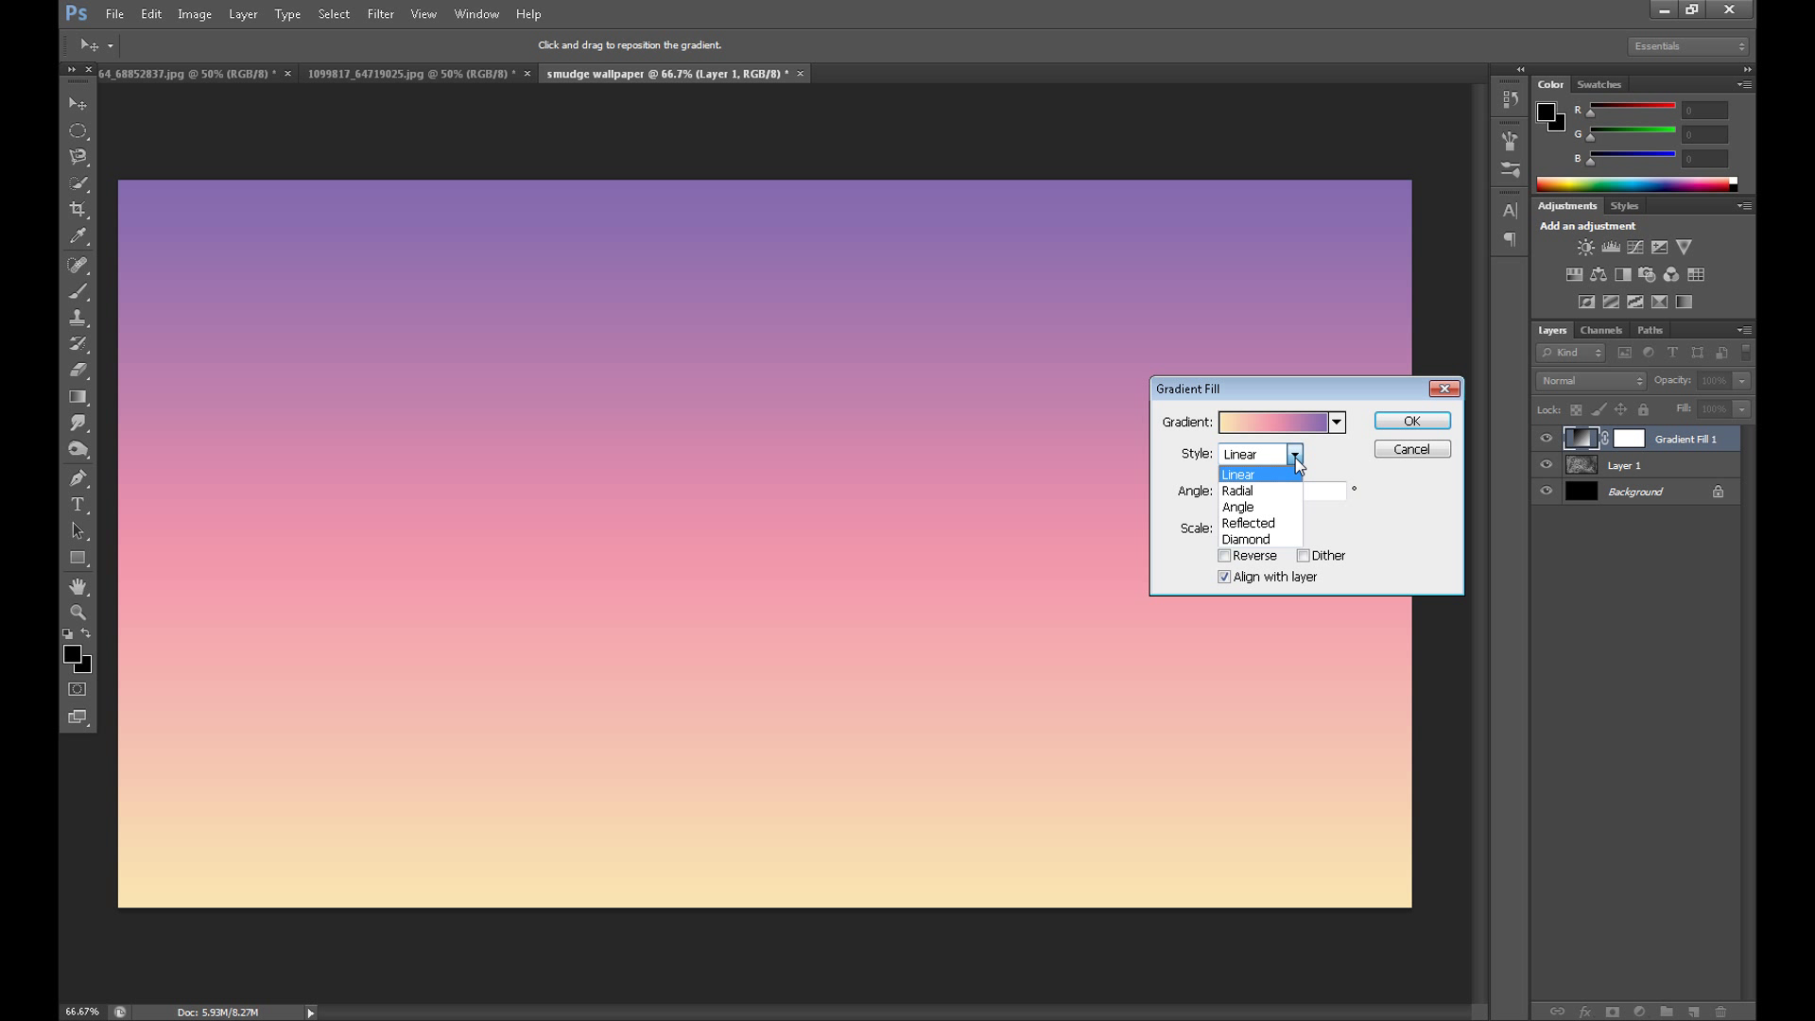
pyautogui.click(1291, 473)
pyautogui.click(1228, 503)
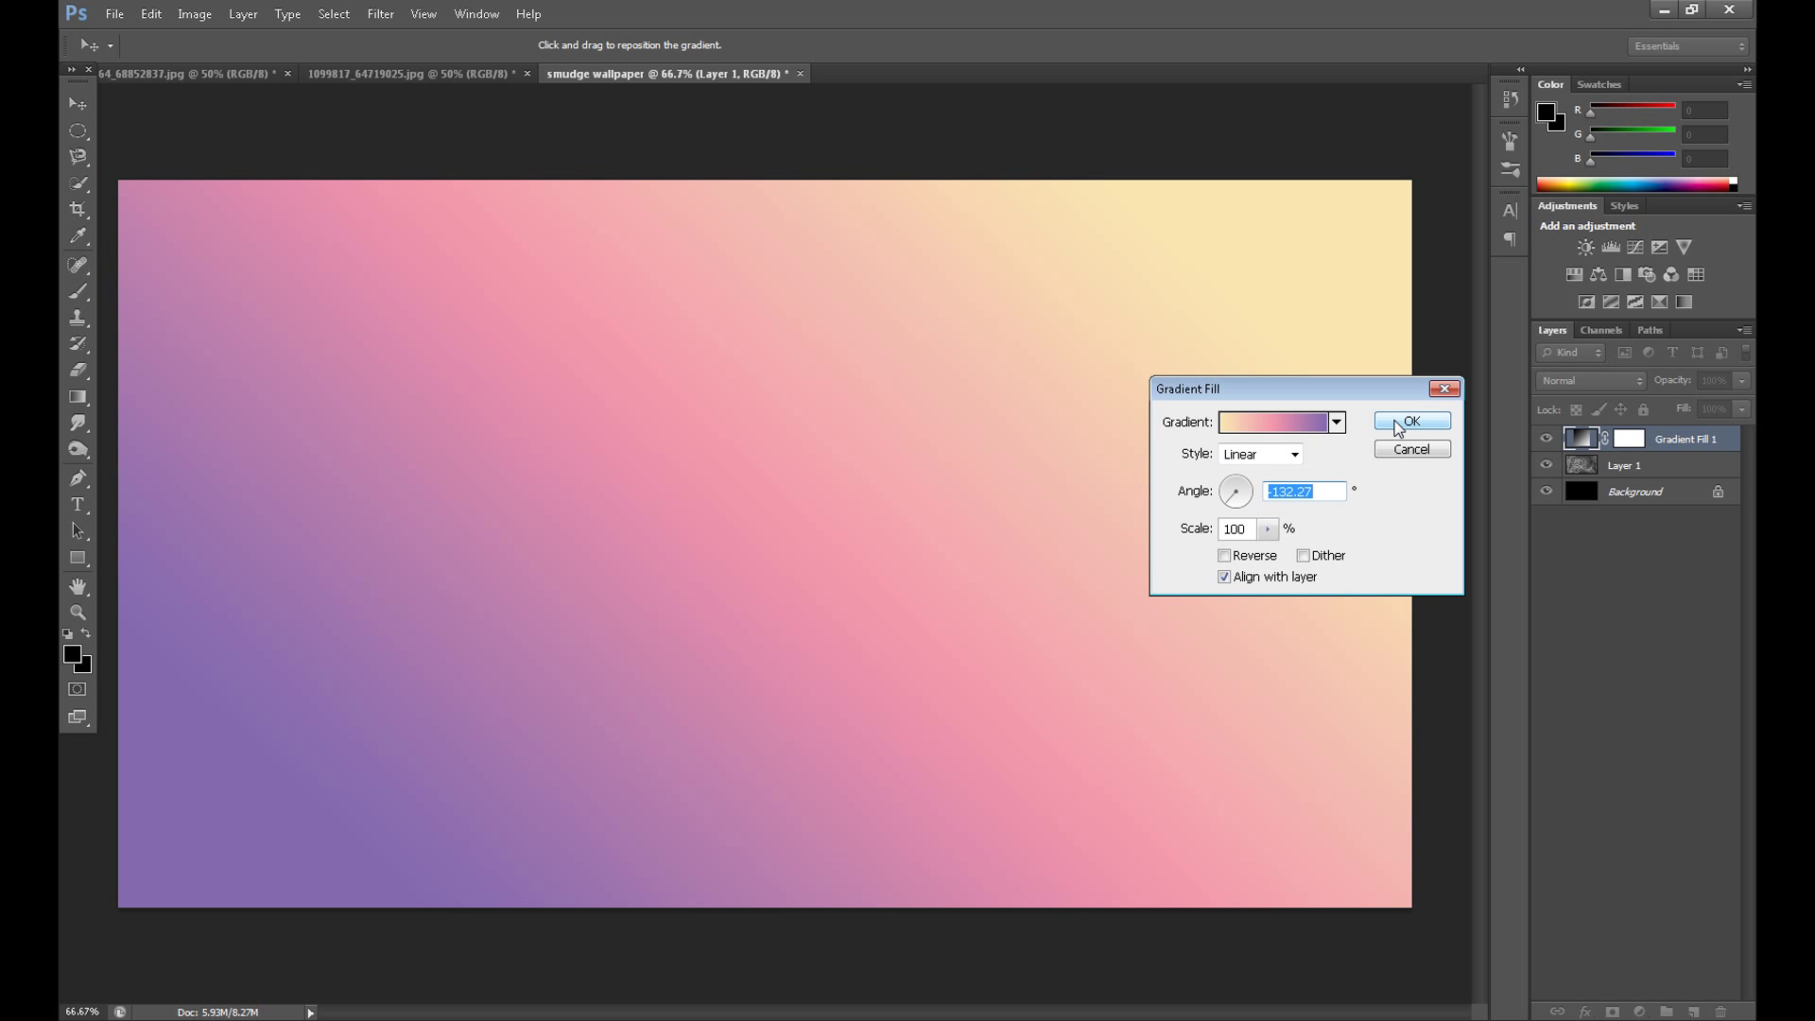
pyautogui.click(1395, 419)
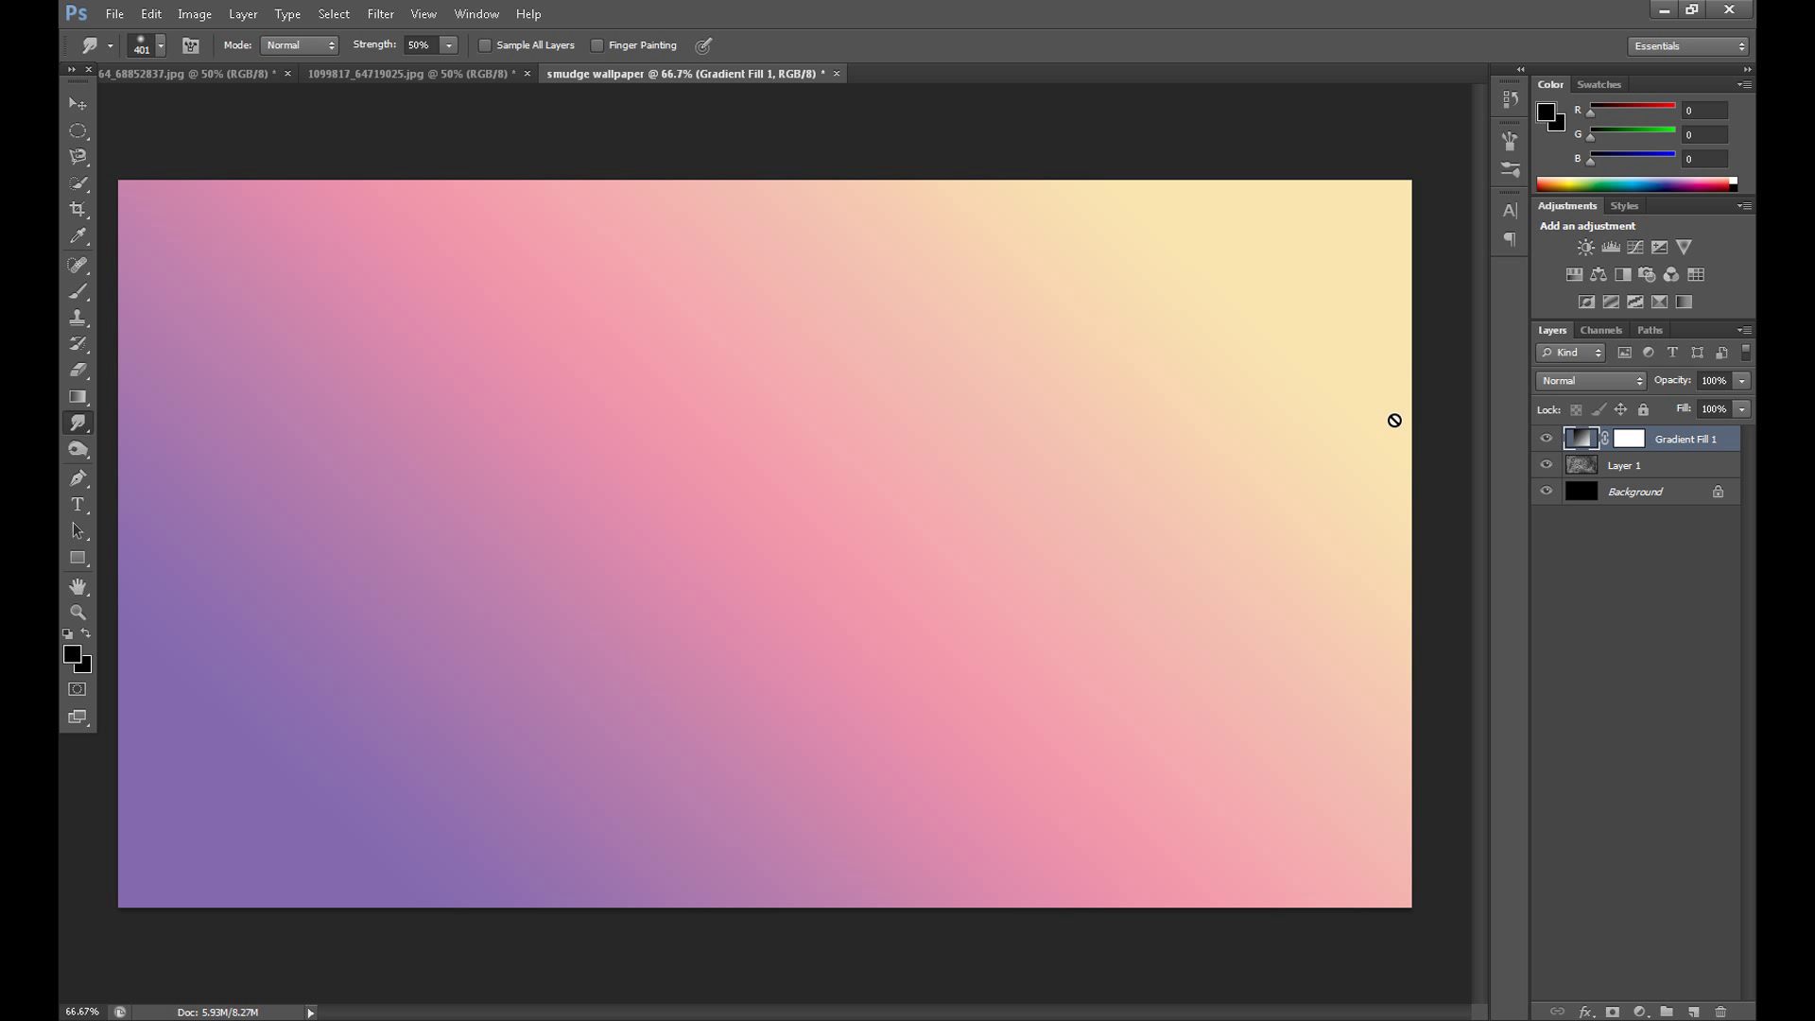
pyautogui.click(1580, 379)
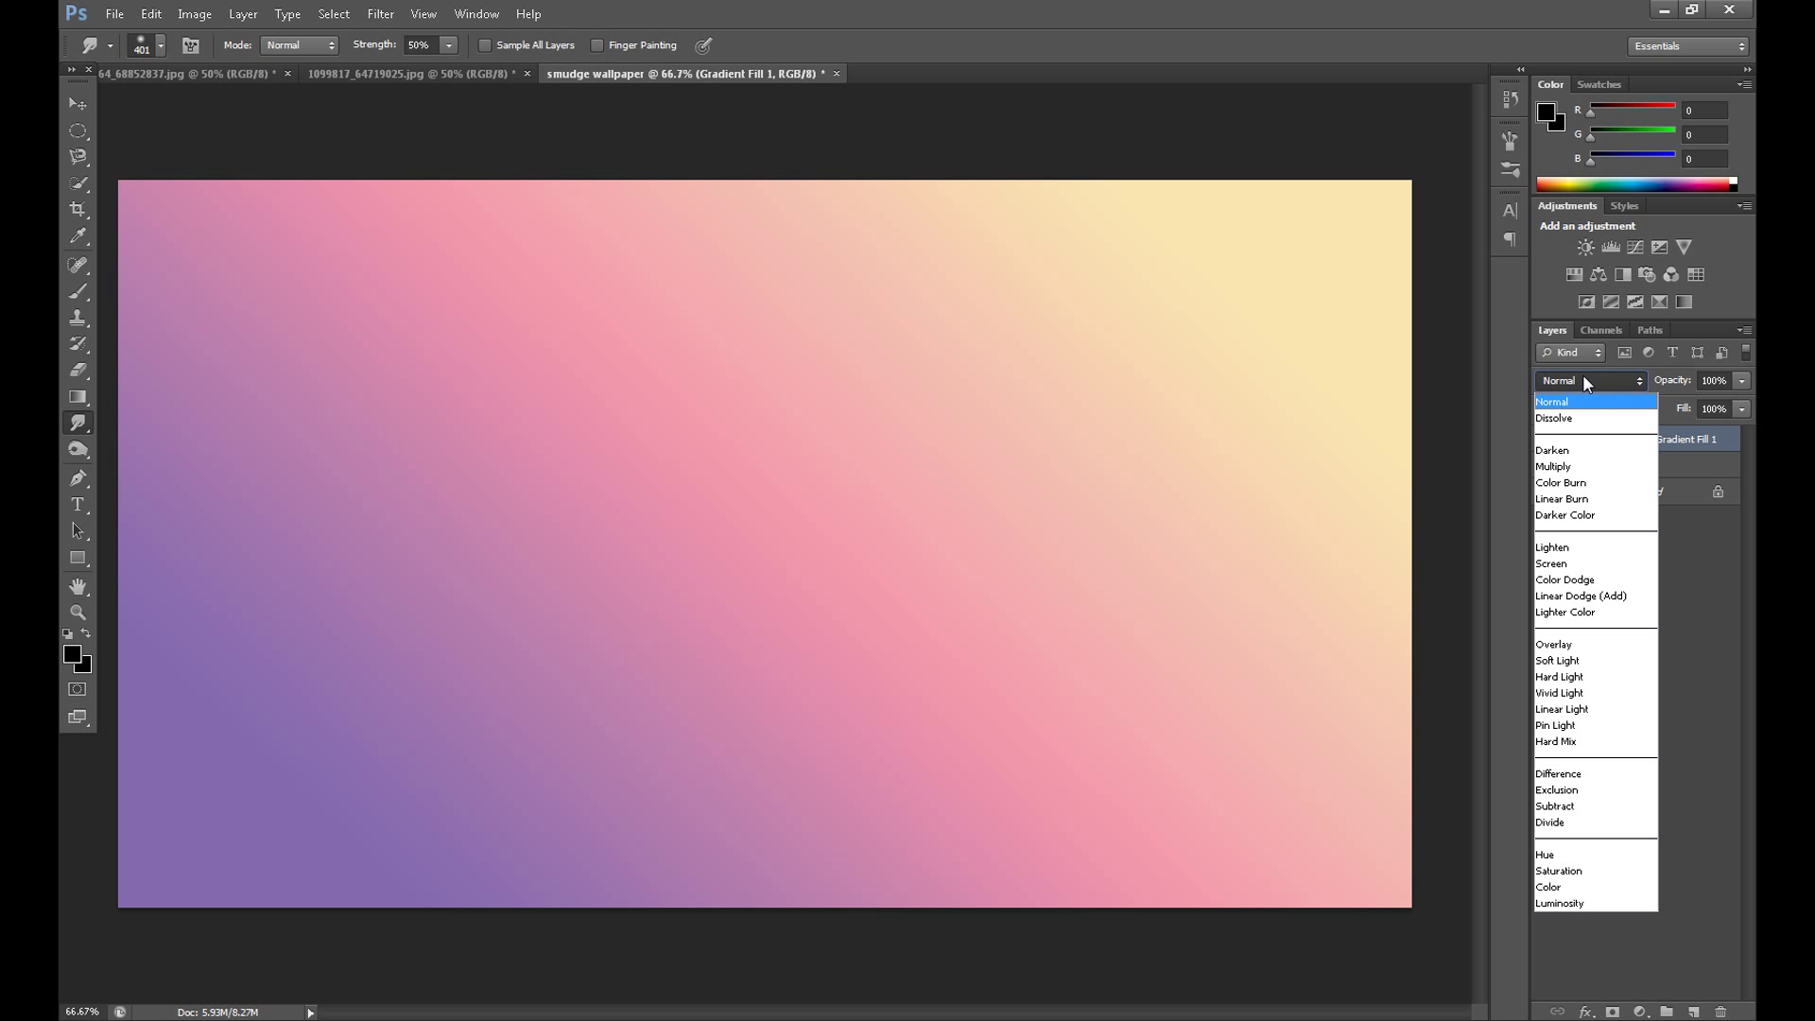
pyautogui.click(1586, 644)
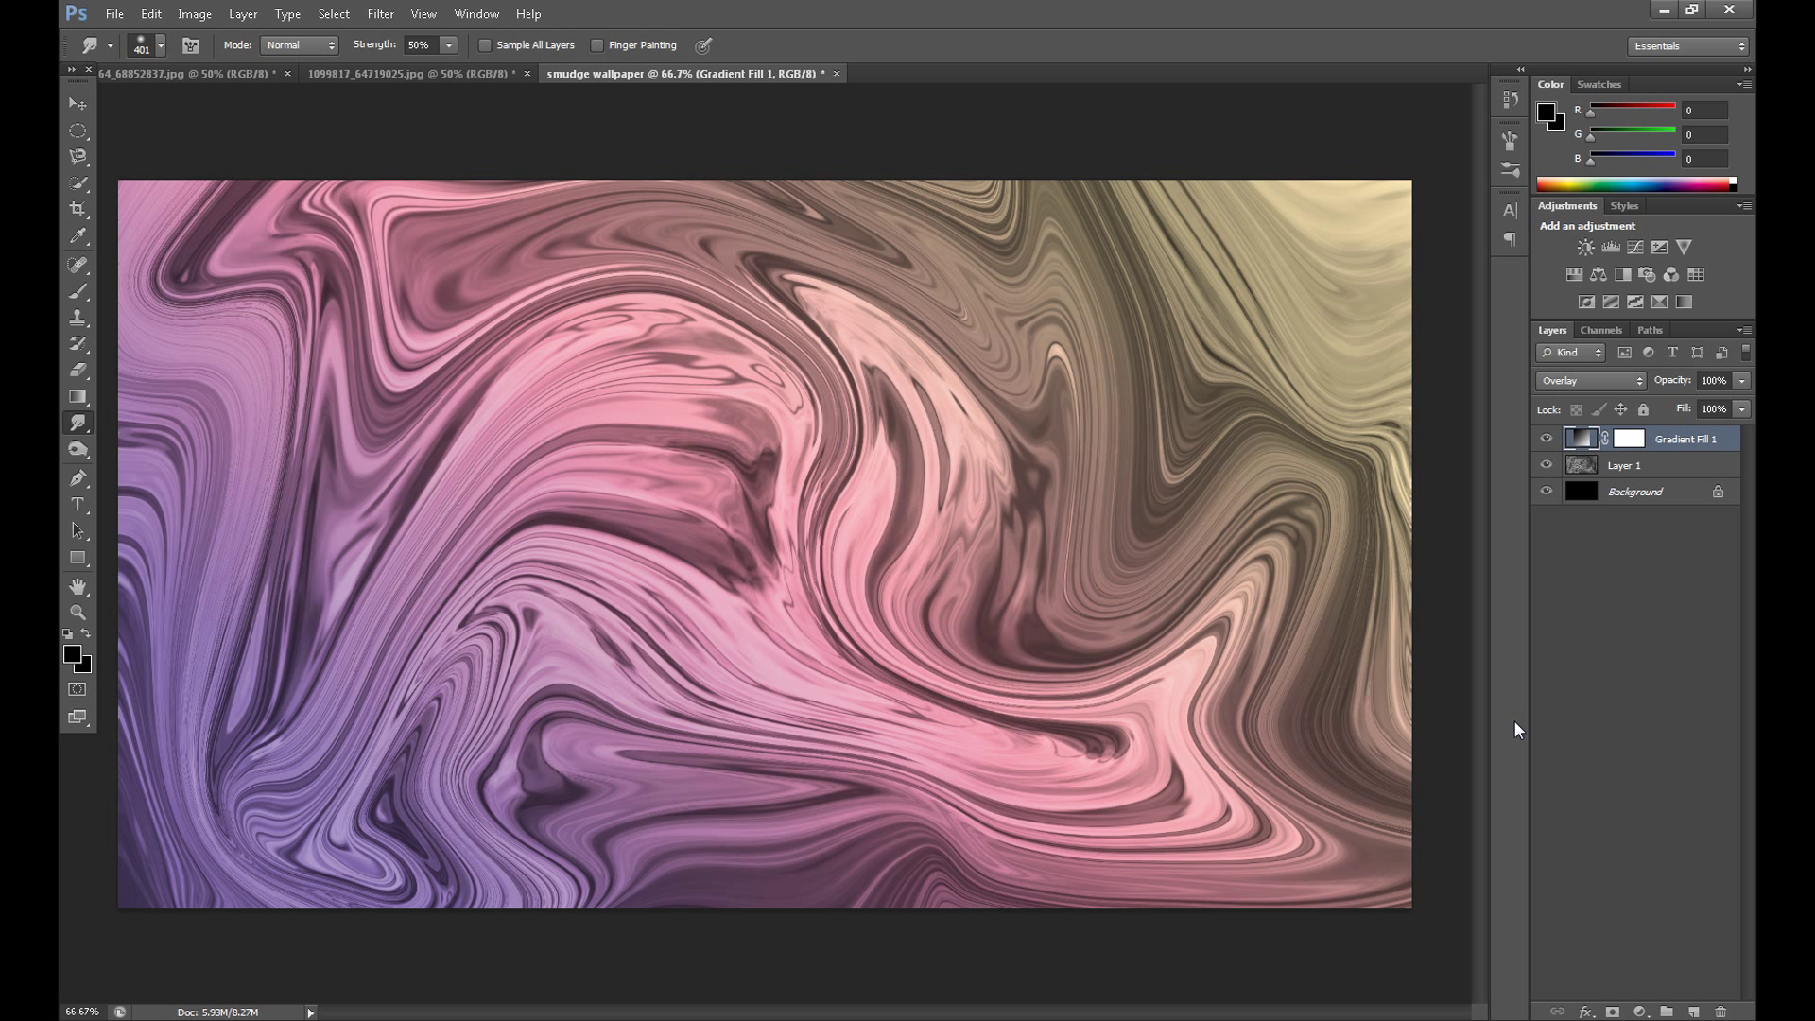
# Step: Duplicate Gradient Fill 1 as Gradient Fill 1 copy
pyautogui.rightClick(1664, 440)
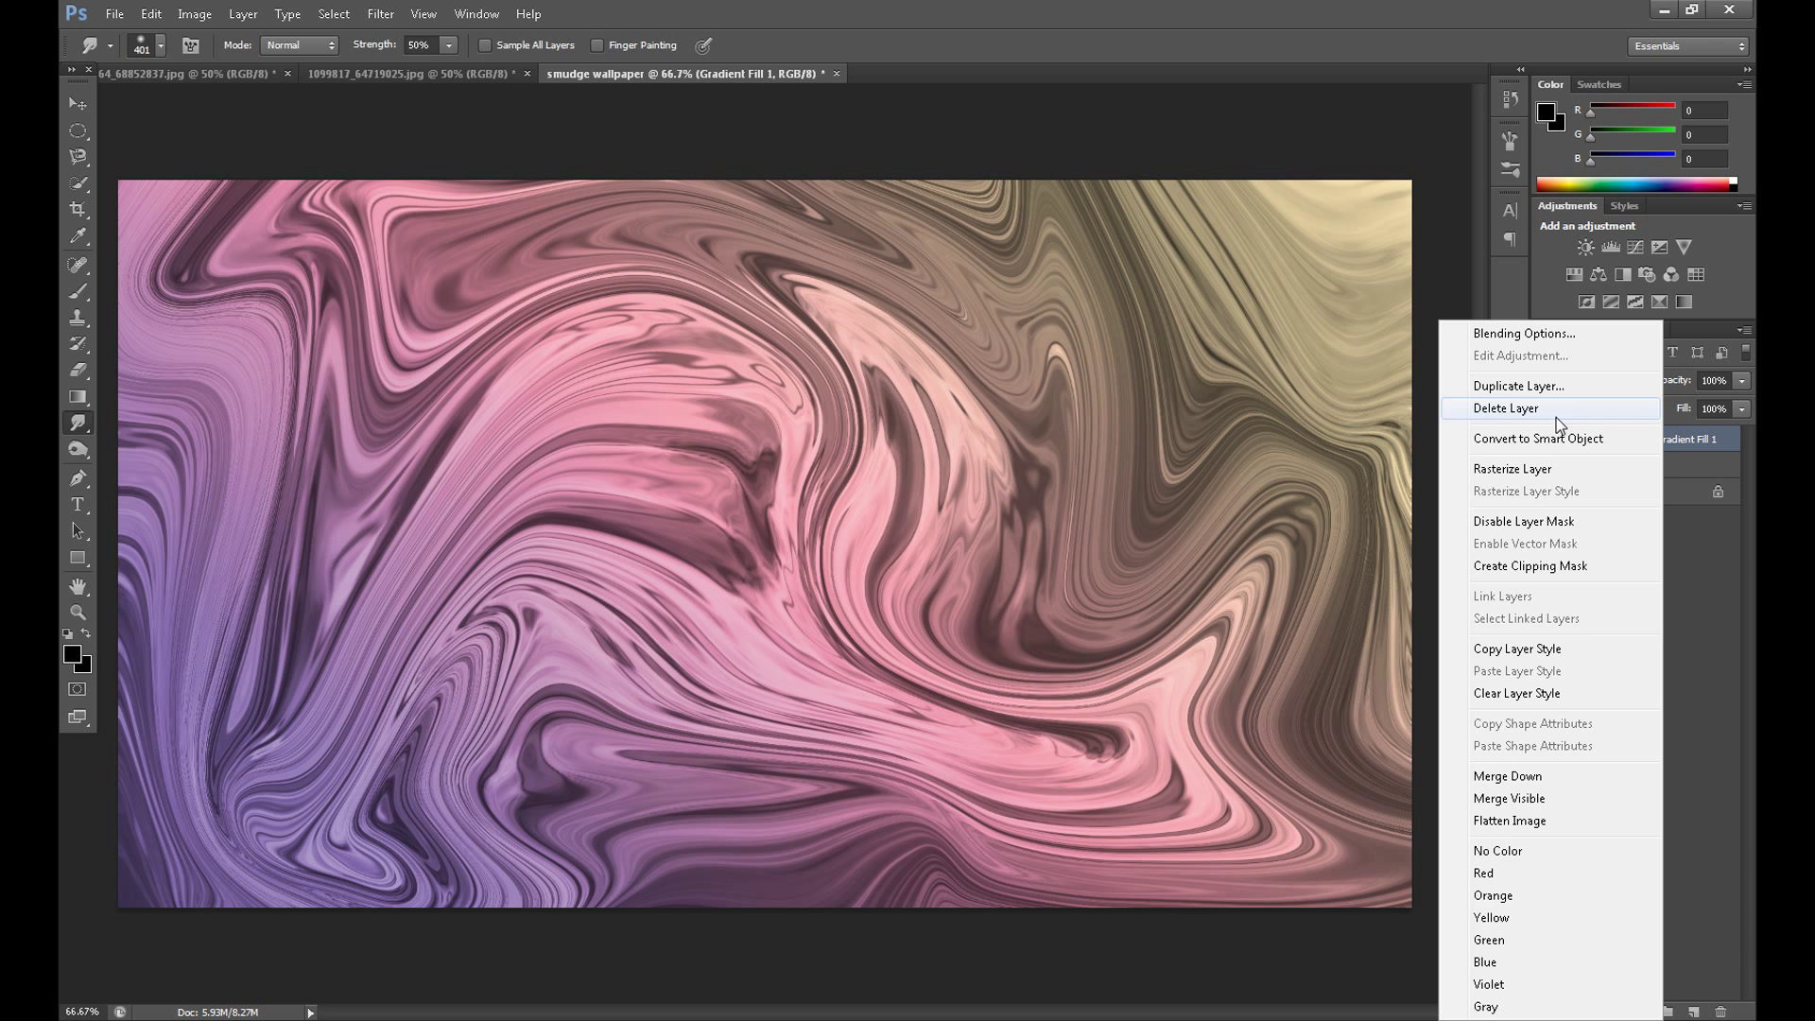
pyautogui.click(1519, 386)
pyautogui.click(1081, 324)
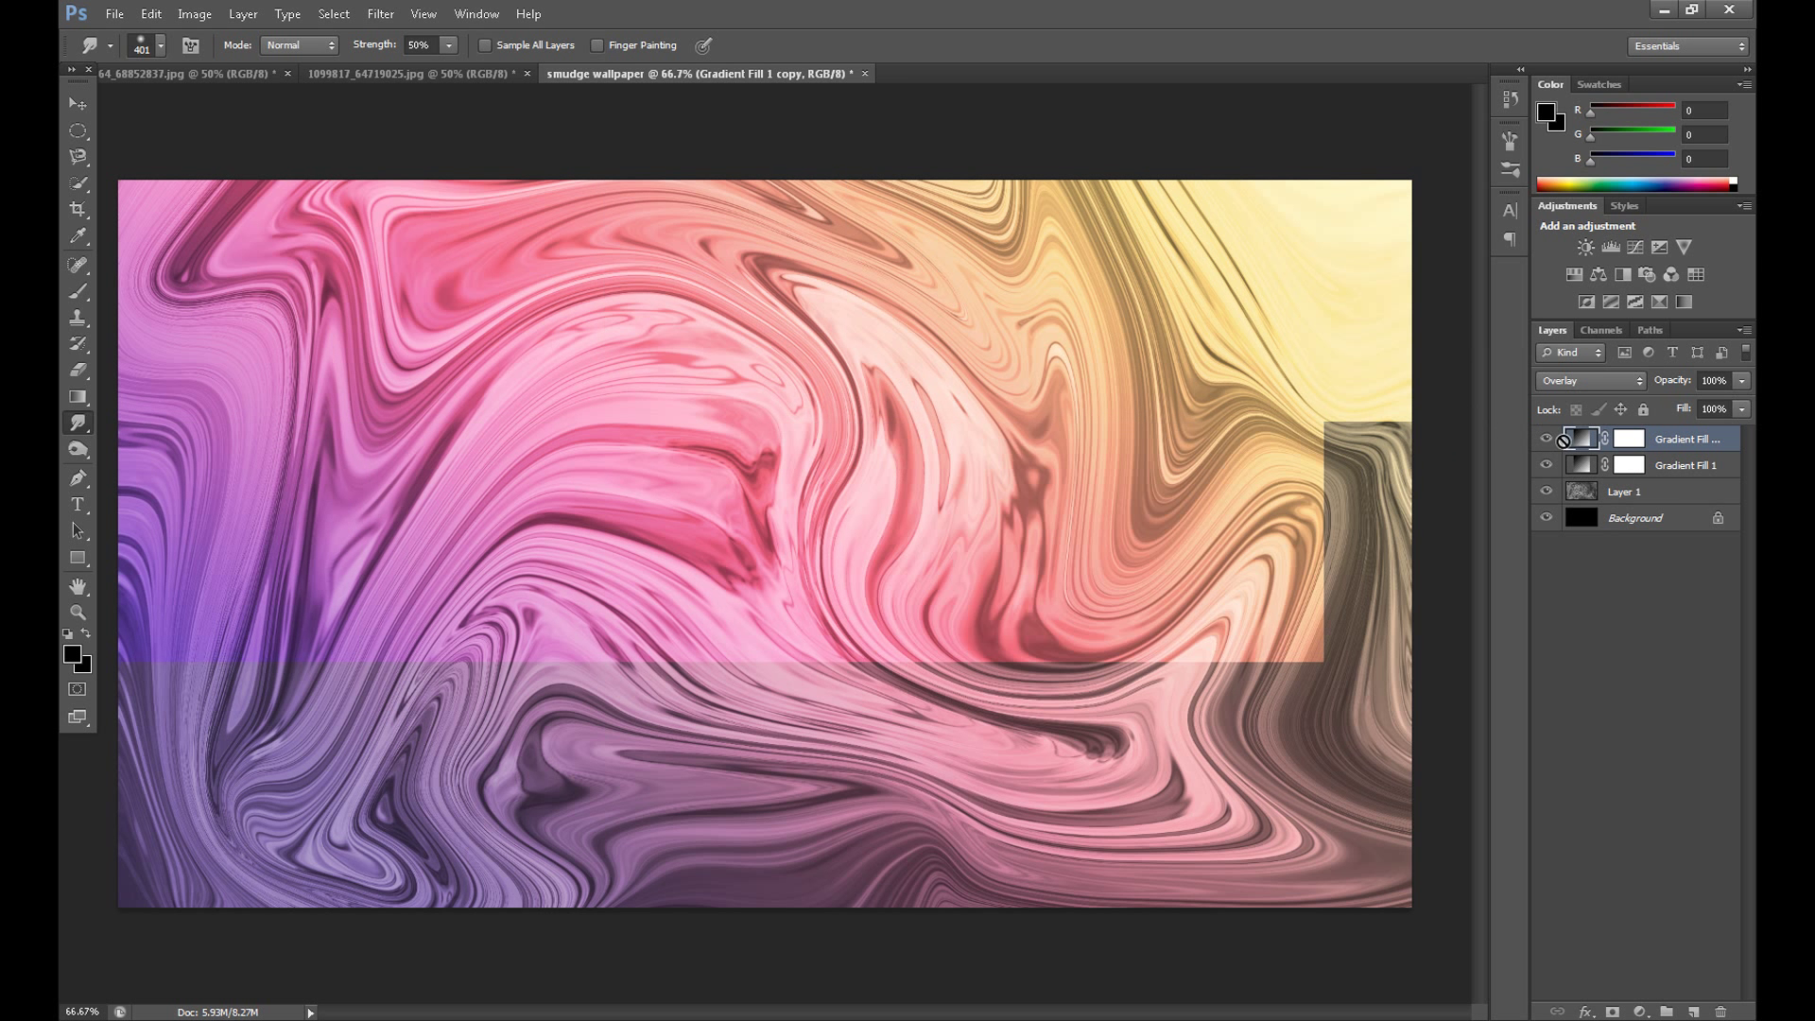
# Step: Change the copy's gradient fill to the Blue, Red, Yellow preset
pyautogui.doubleClick(1584, 441)
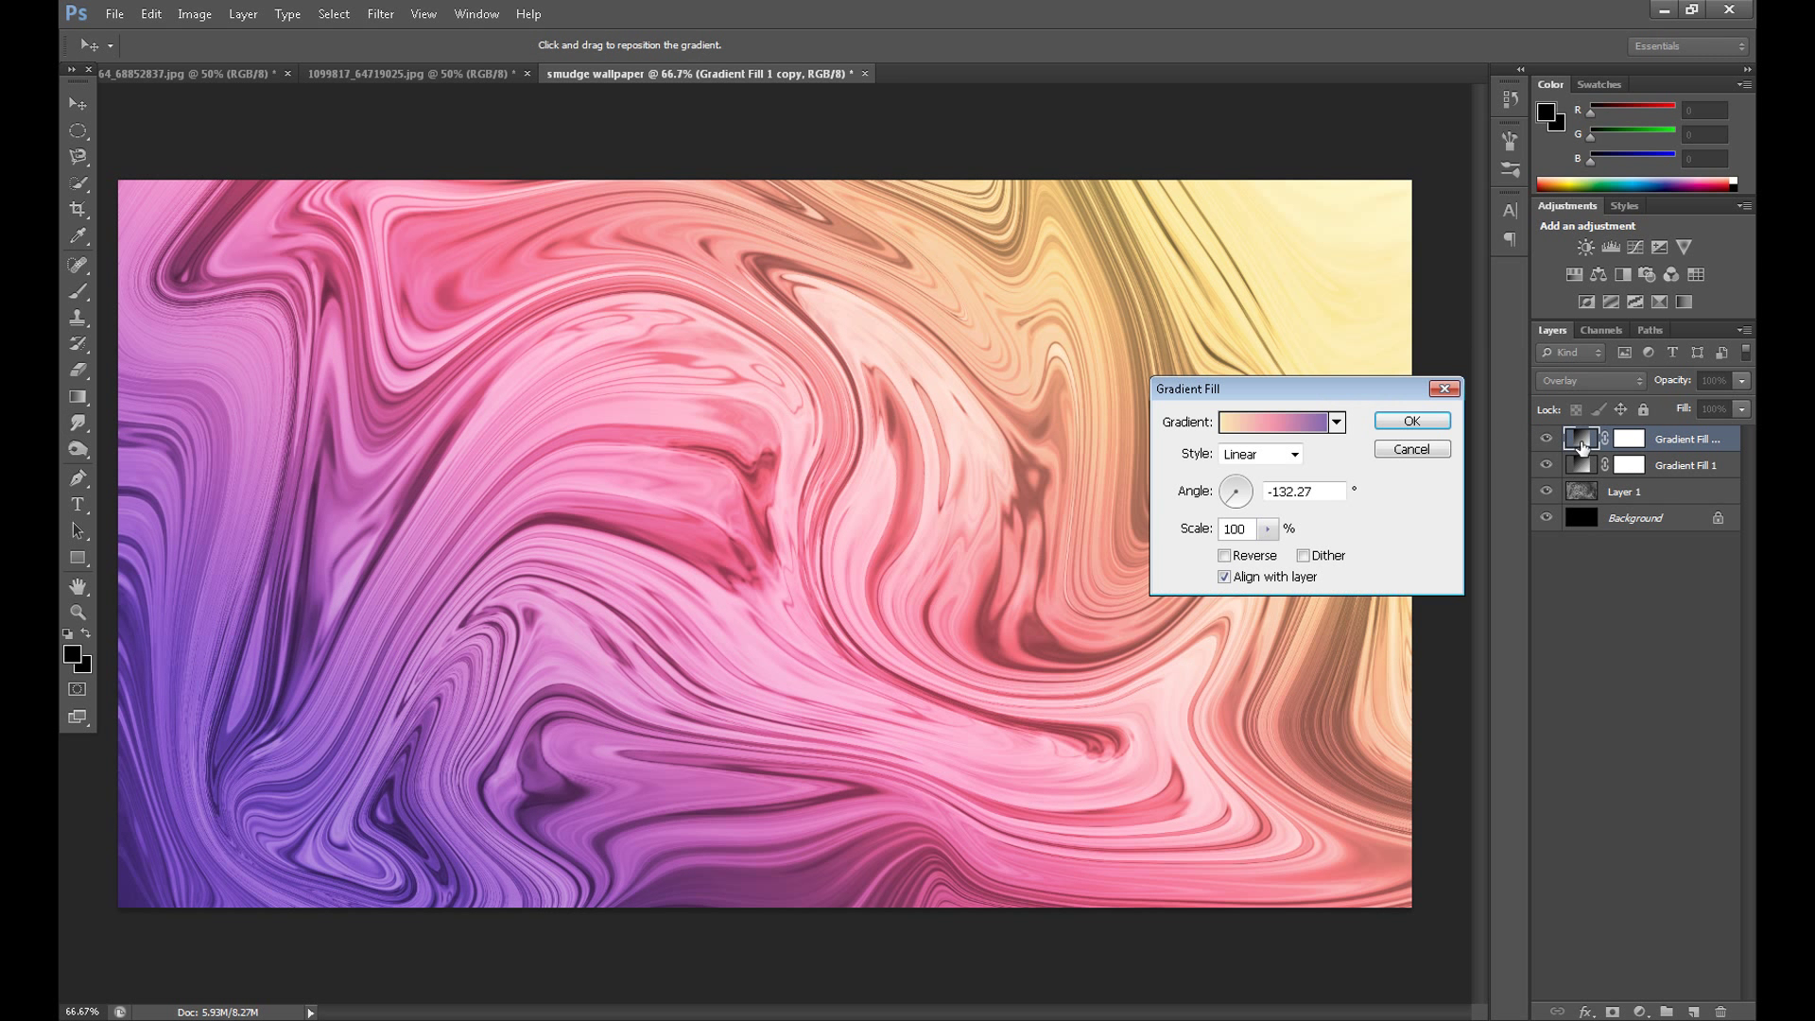
pyautogui.click(1253, 418)
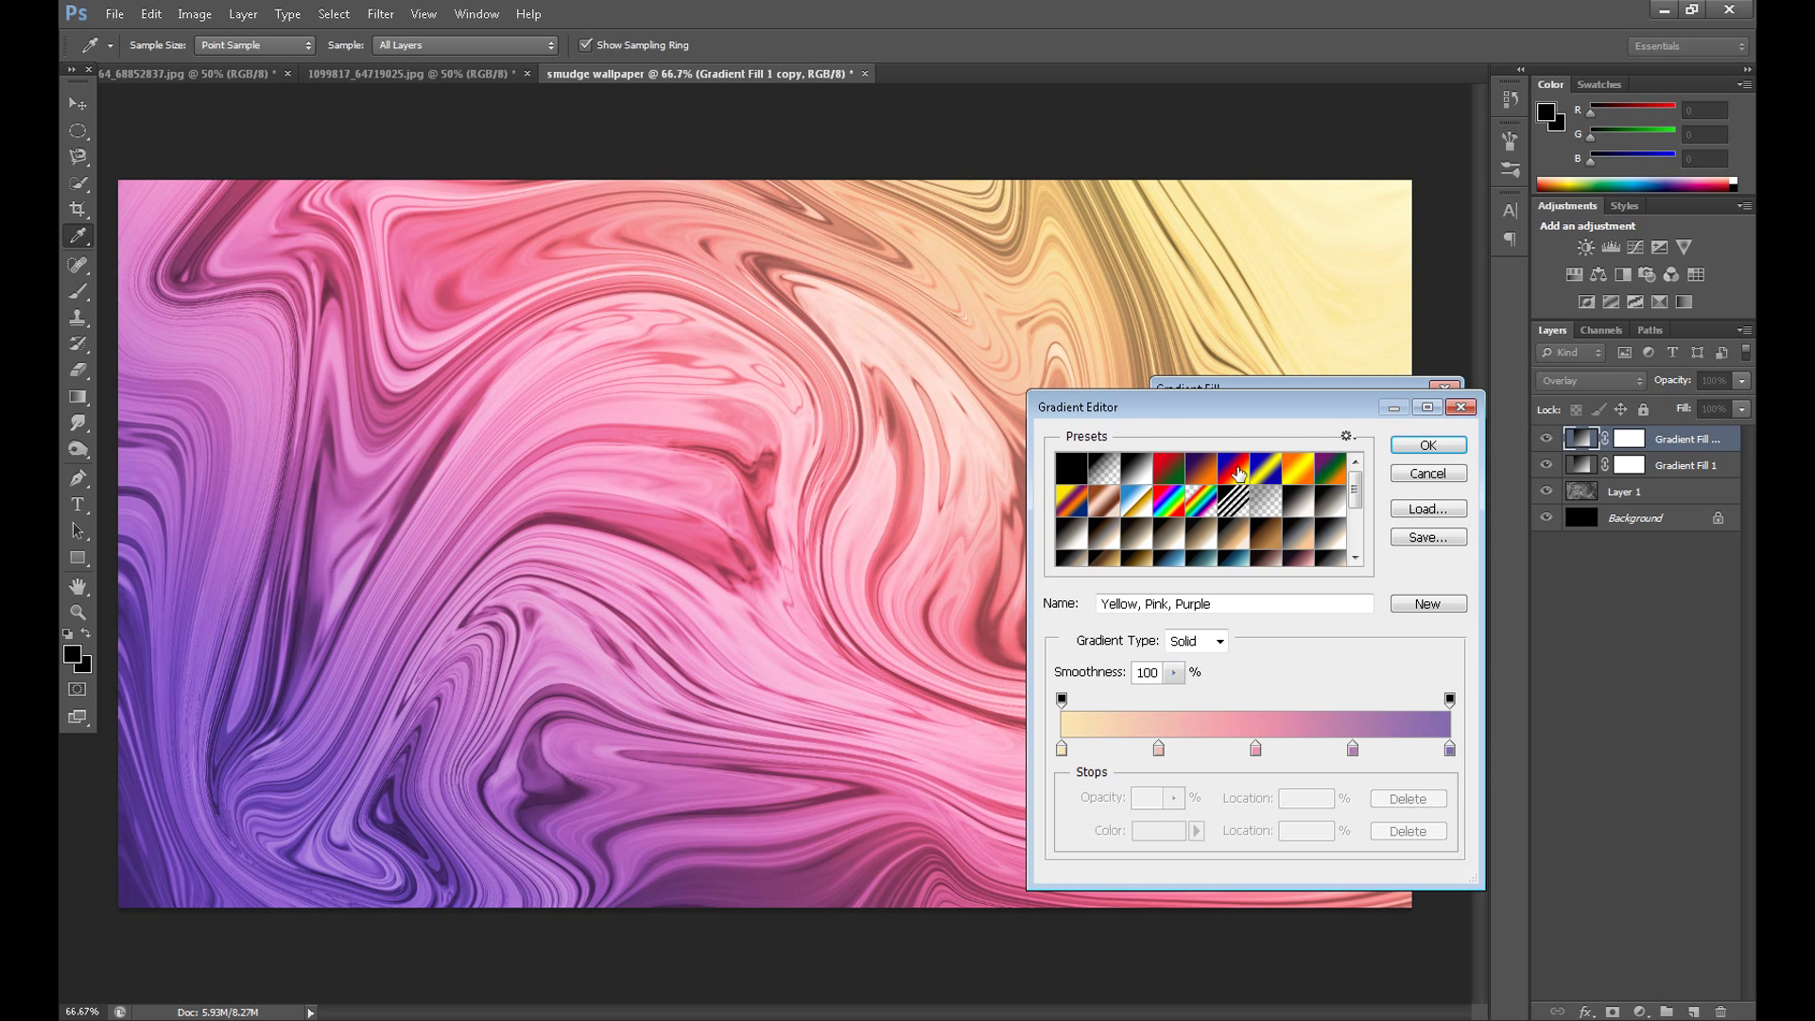
pyautogui.click(1238, 473)
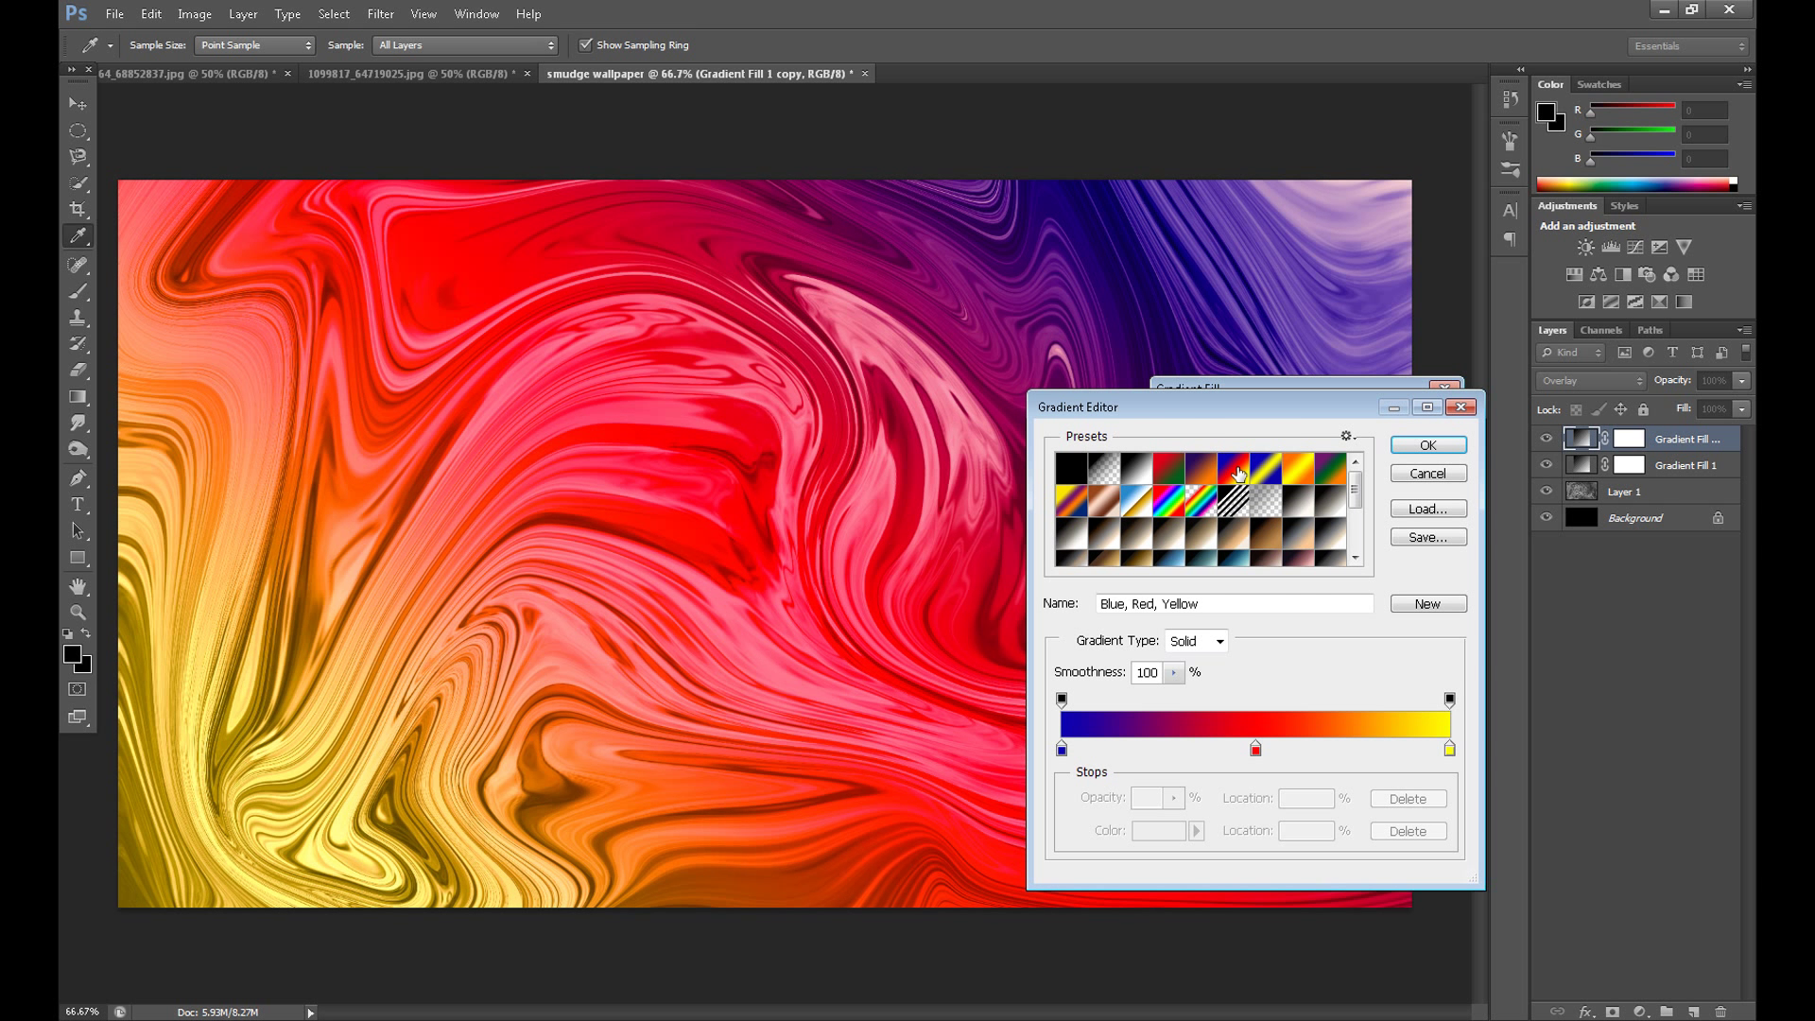
pyautogui.click(1428, 445)
pyautogui.click(1415, 417)
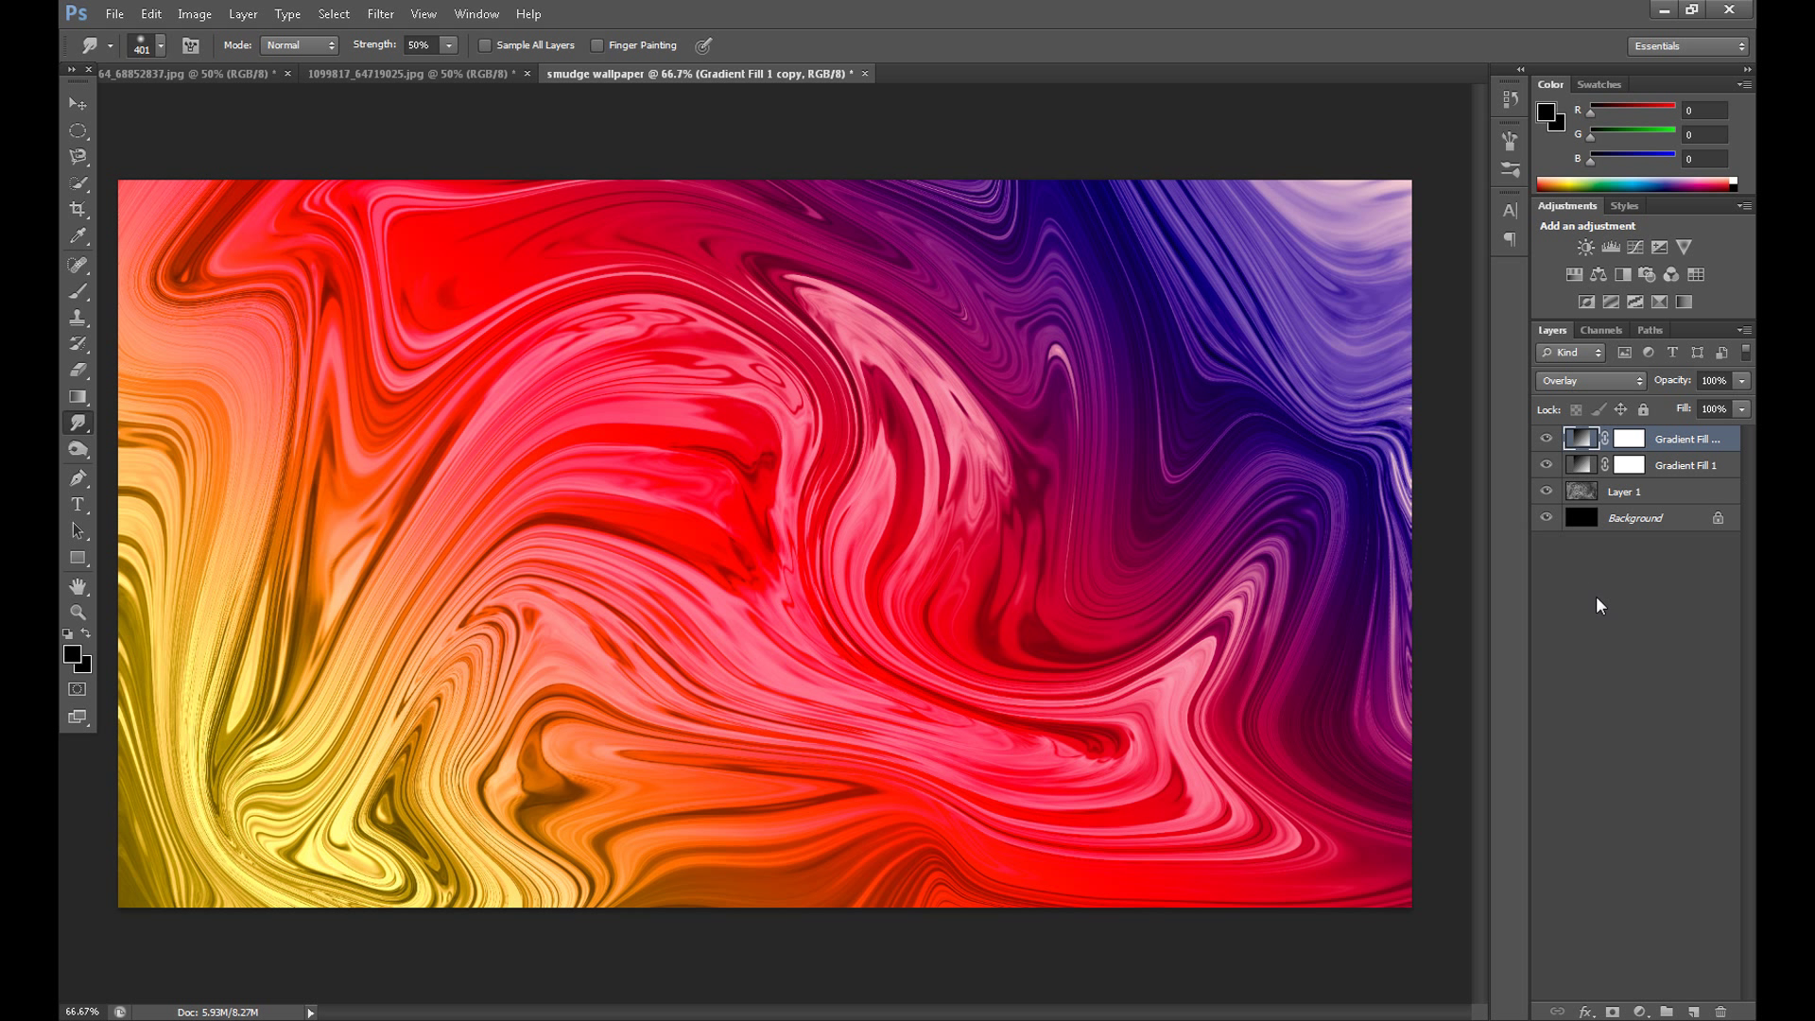
# Step: Try Soft Light on the copy, return it to Overlay, and lower its opacity to about 70%
pyautogui.click(1609, 382)
pyautogui.click(1556, 656)
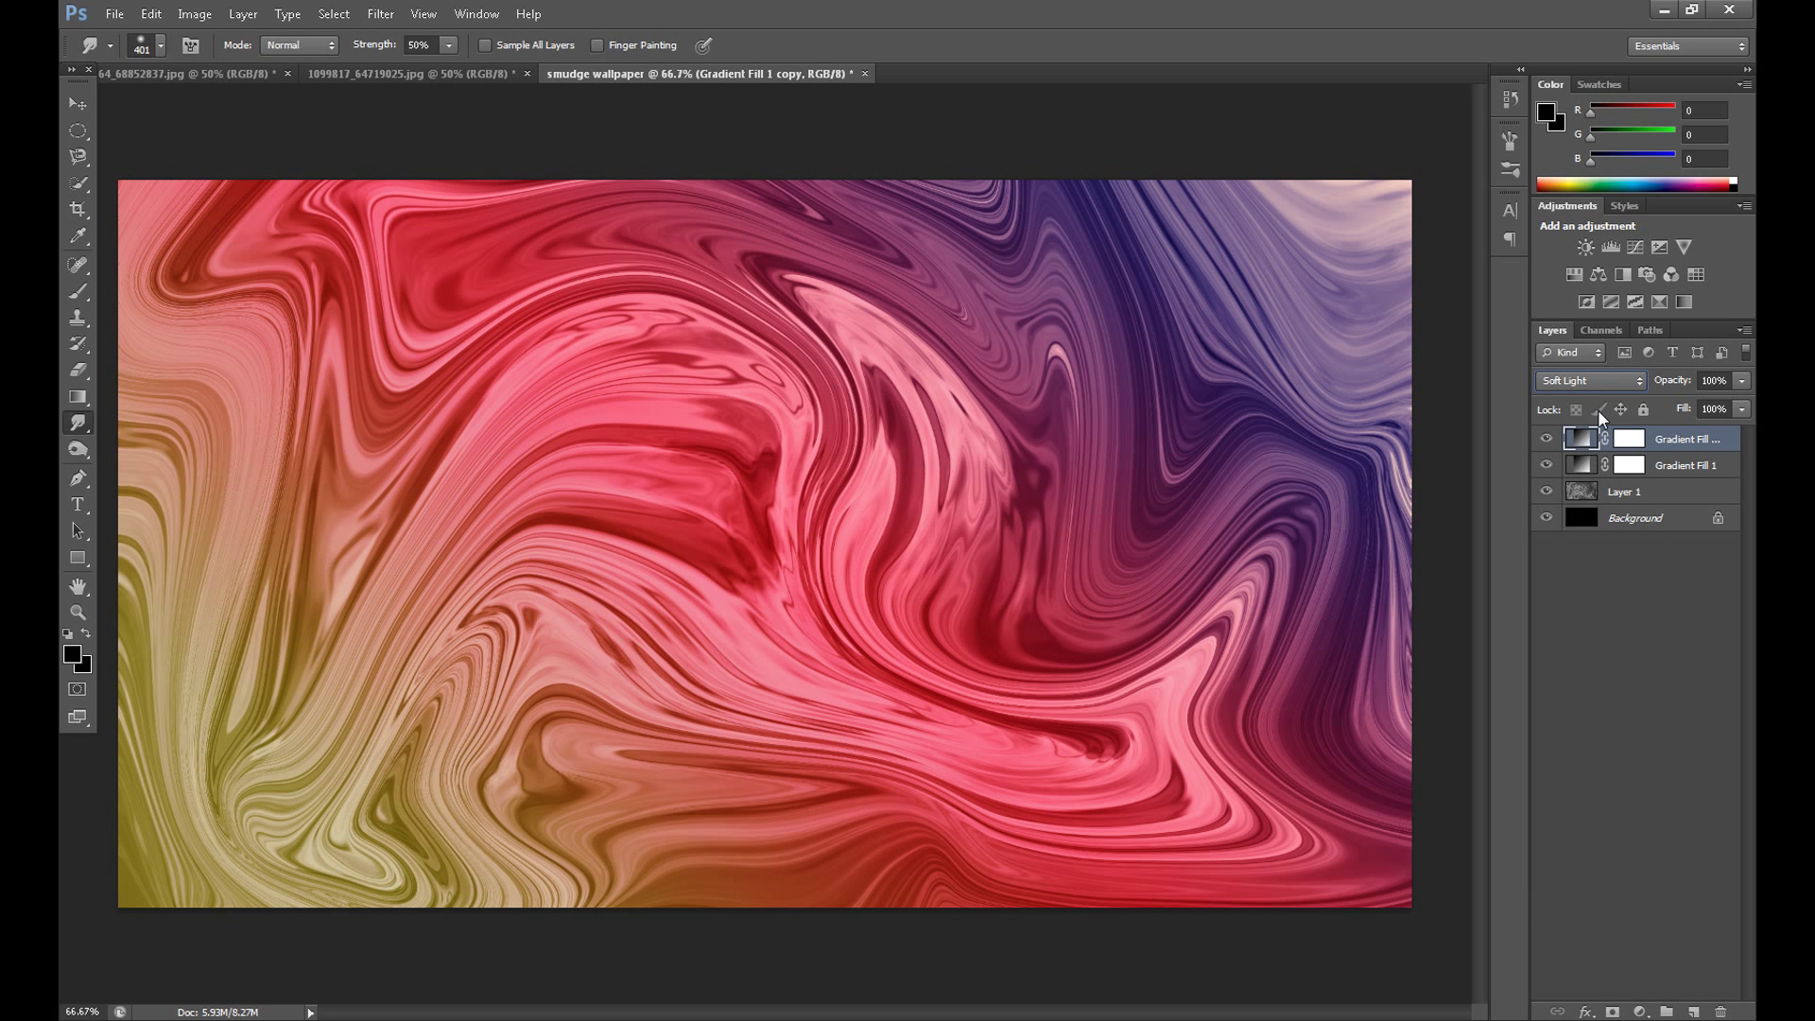
pyautogui.click(1598, 381)
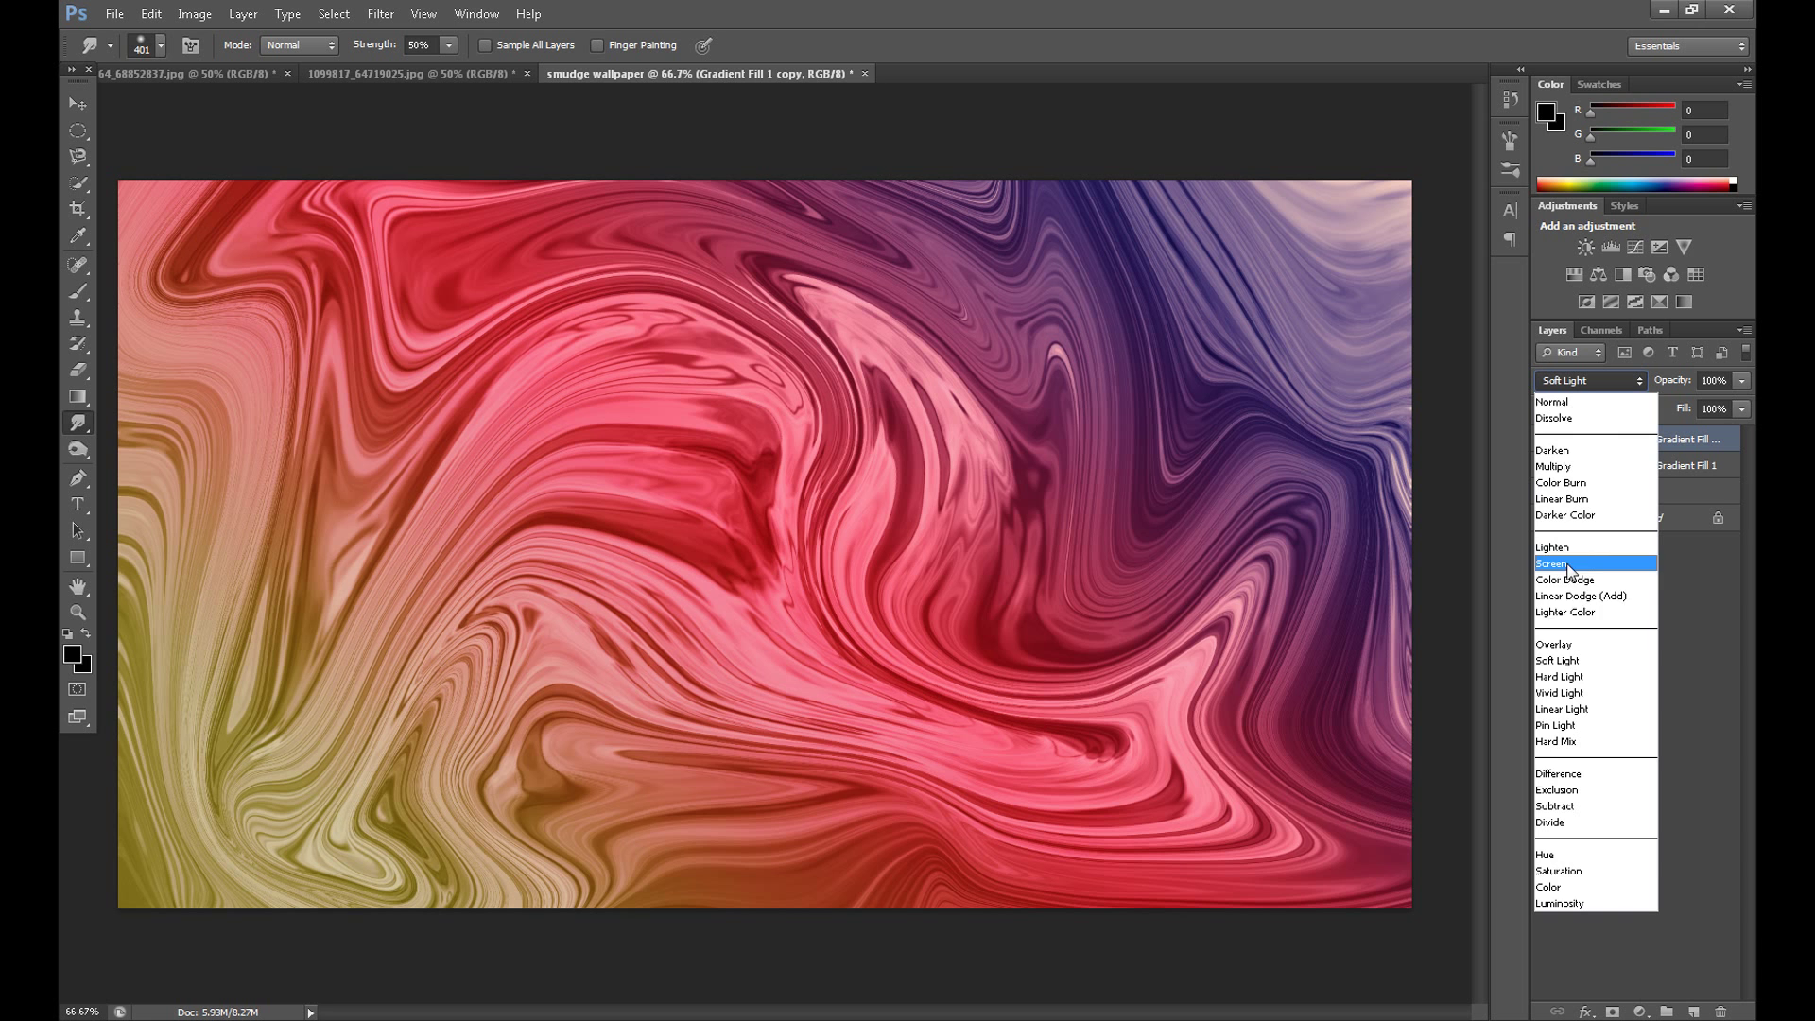
pyautogui.click(1565, 645)
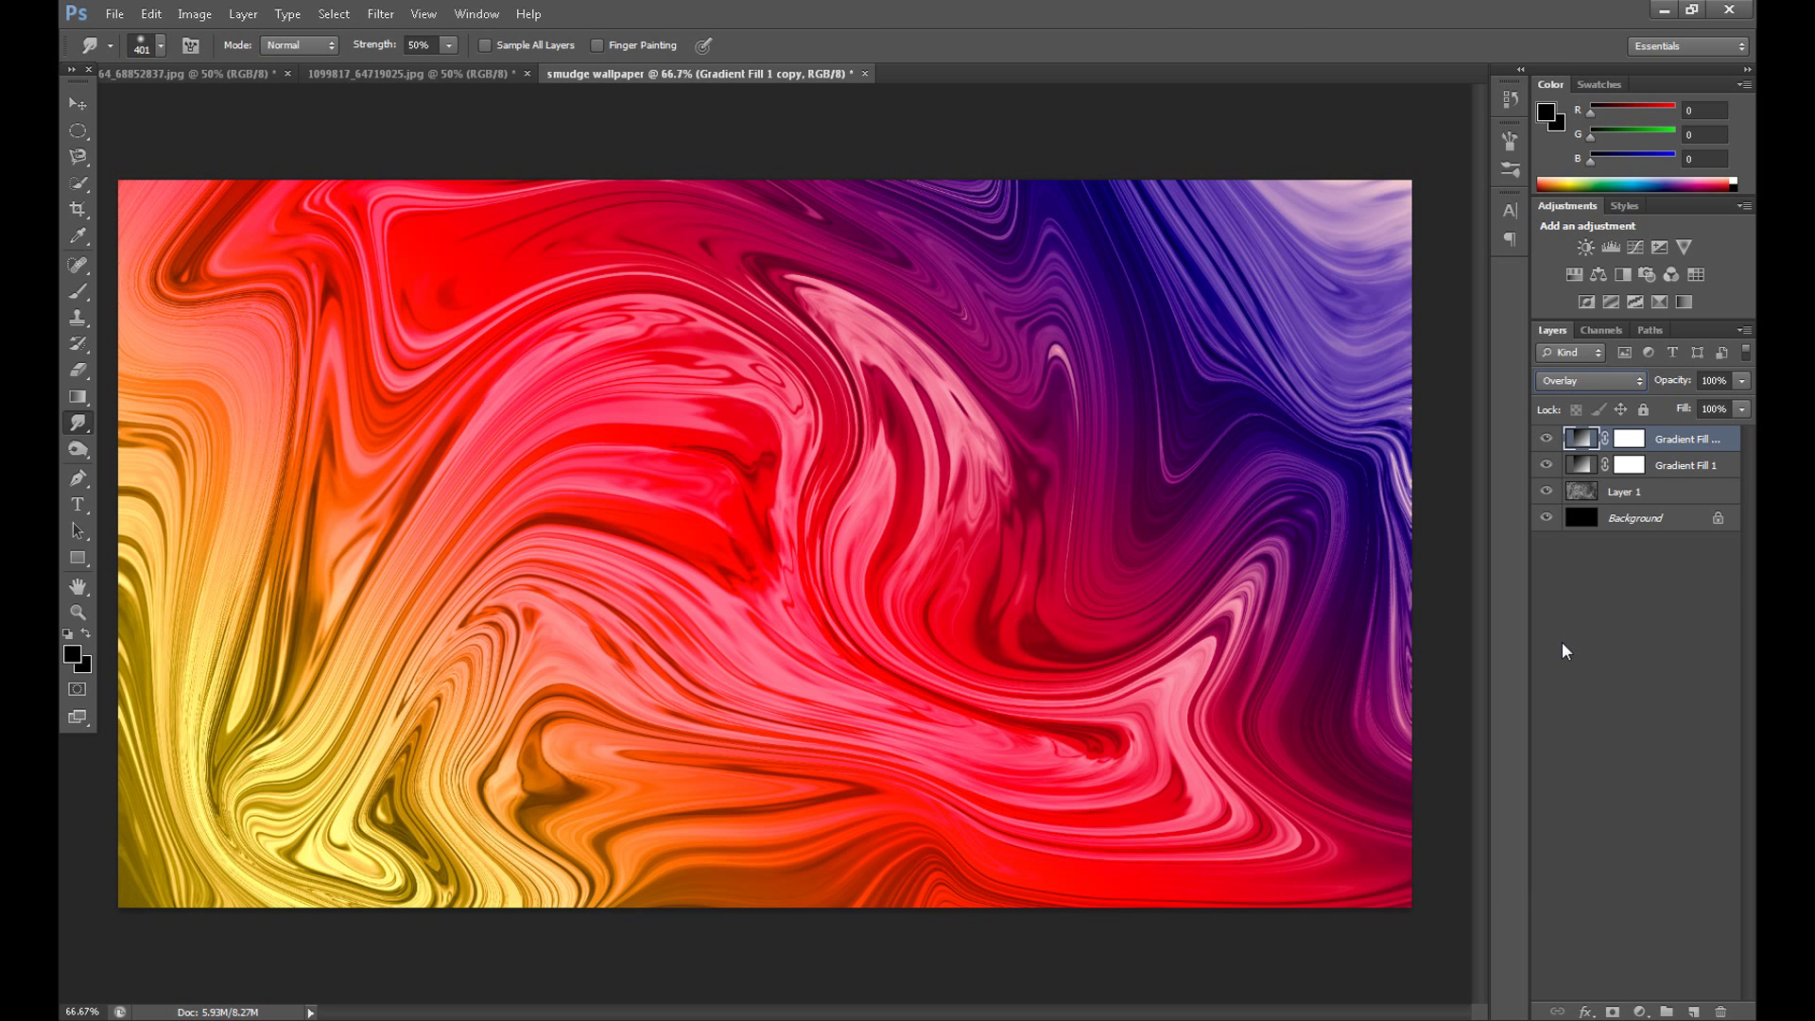
pyautogui.click(1741, 380)
pyautogui.moveTo(1744, 403); pyautogui.dragTo(1710, 404)
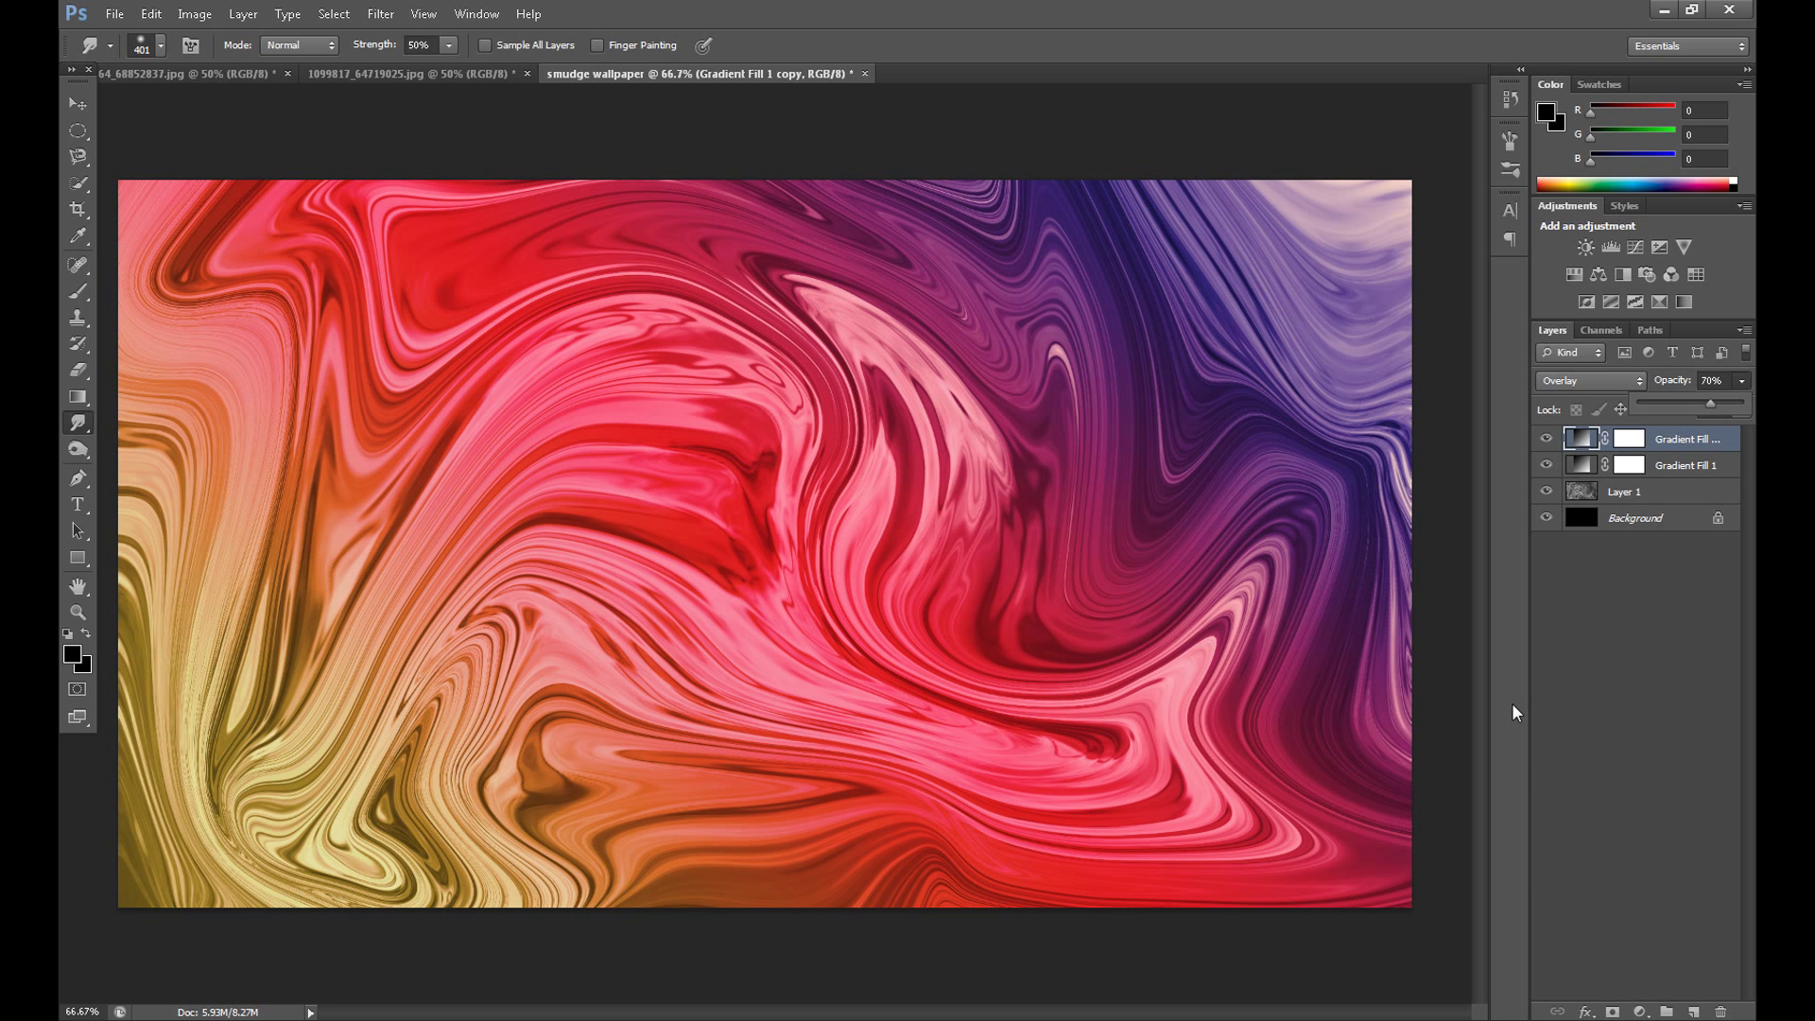
pyautogui.click(1741, 382)
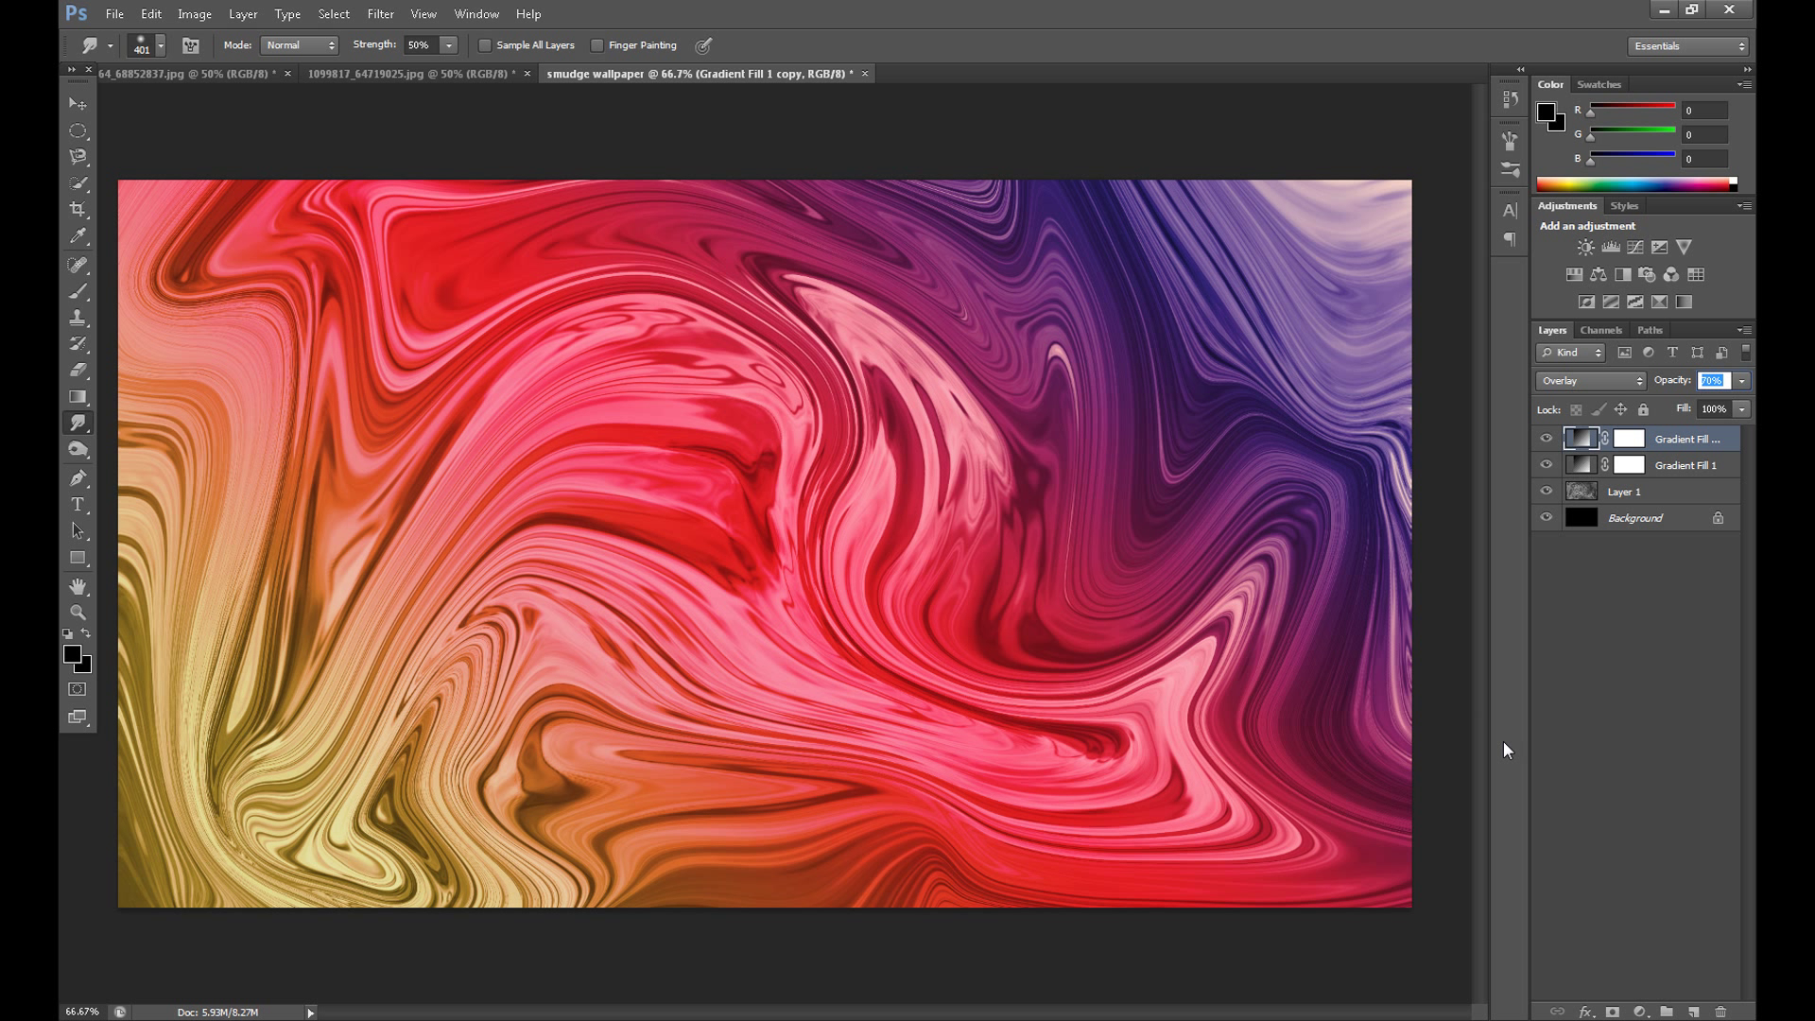